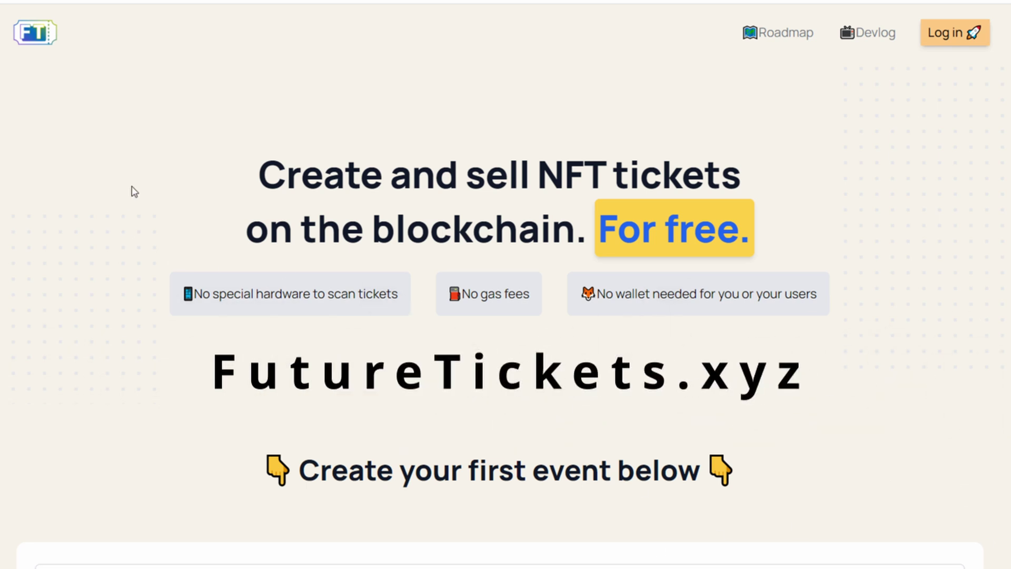
# Title the new event 'My birthday party'
pyautogui.scroll(-7, 131, 190)
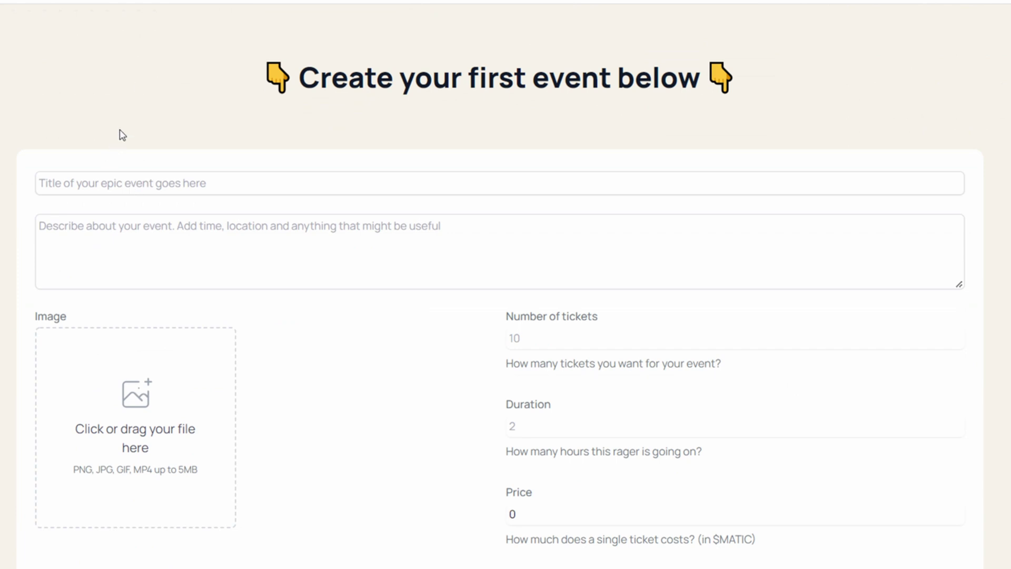
pyautogui.scroll(-2, 115, 183)
pyautogui.click(130, 104)
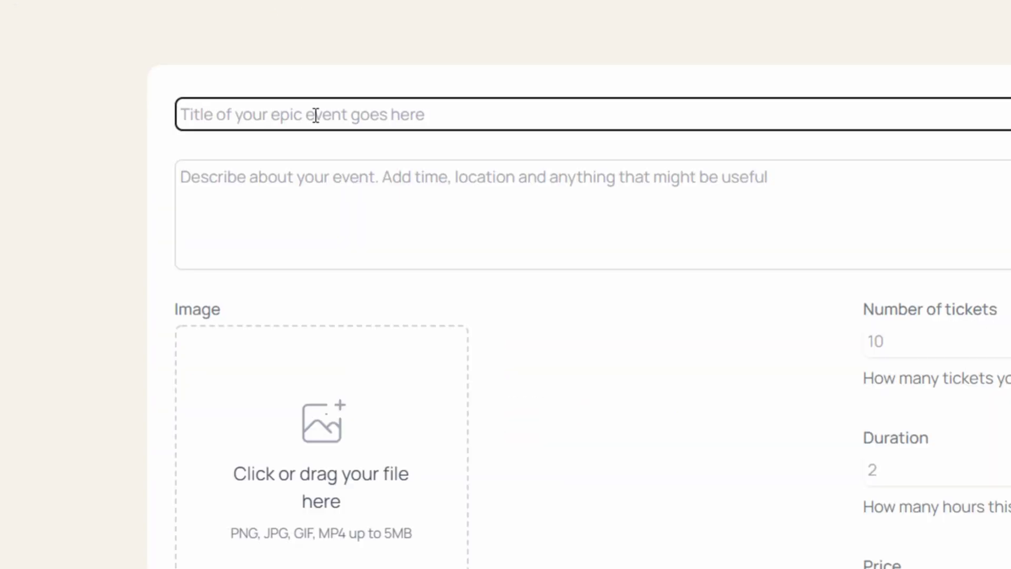
pyautogui.write('My birthdayu')
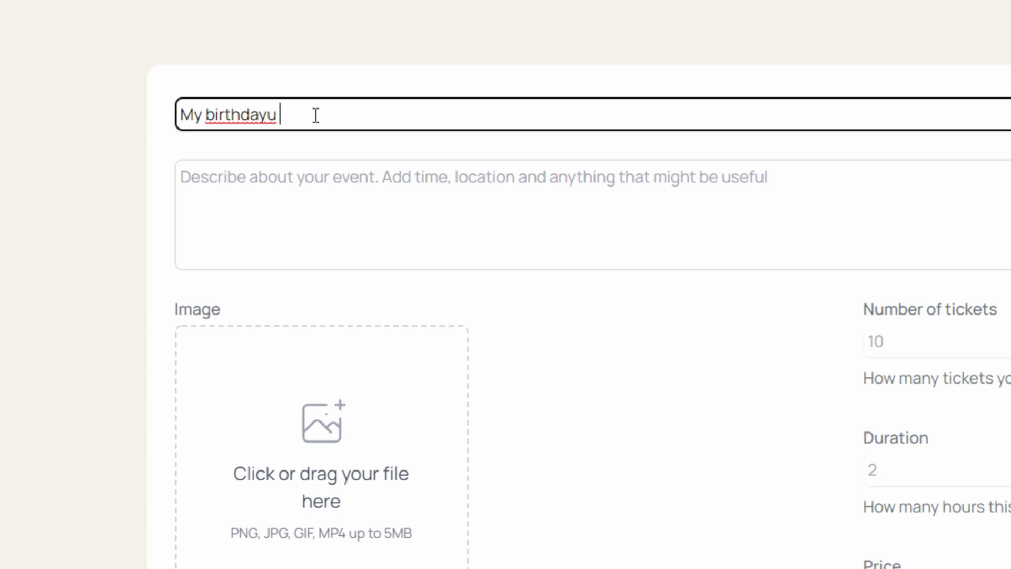
pyautogui.press('BackSpace')
pyautogui.write('party')
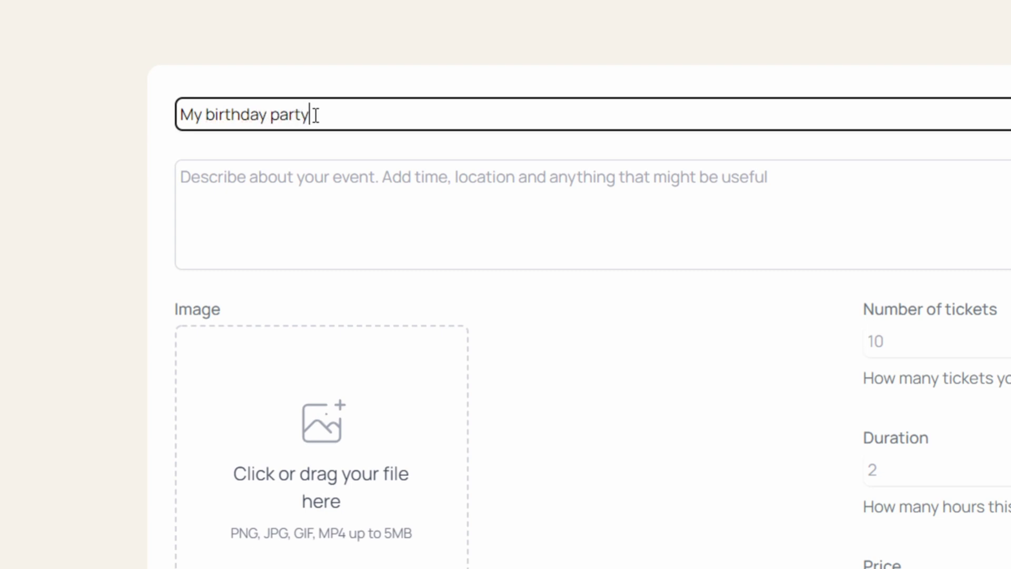
# Start the description: 'Come and let's eat cake at my place @8.30pm tomorrow'
pyautogui.click(500, 221)
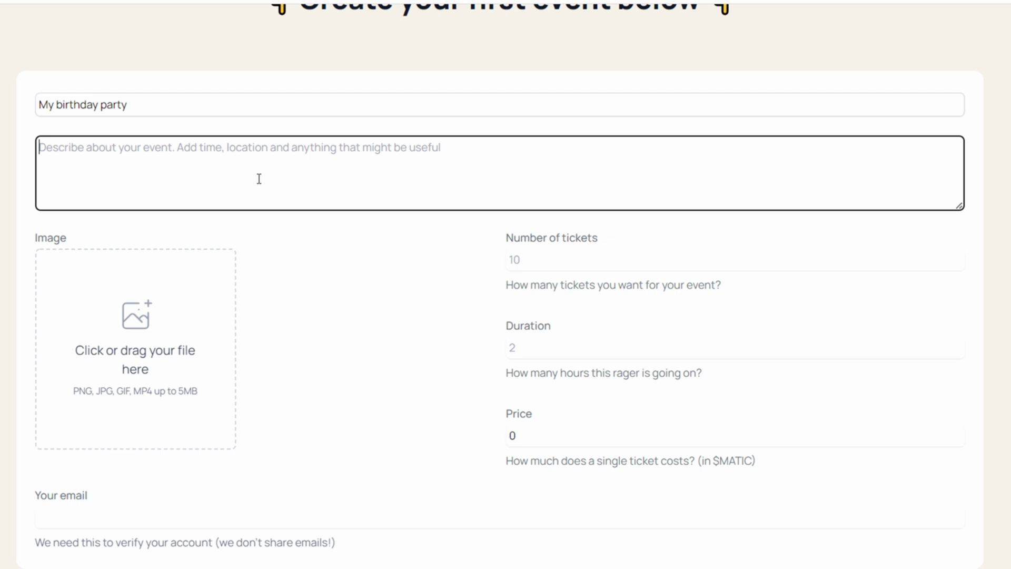
pyautogui.write("Come and let's ")
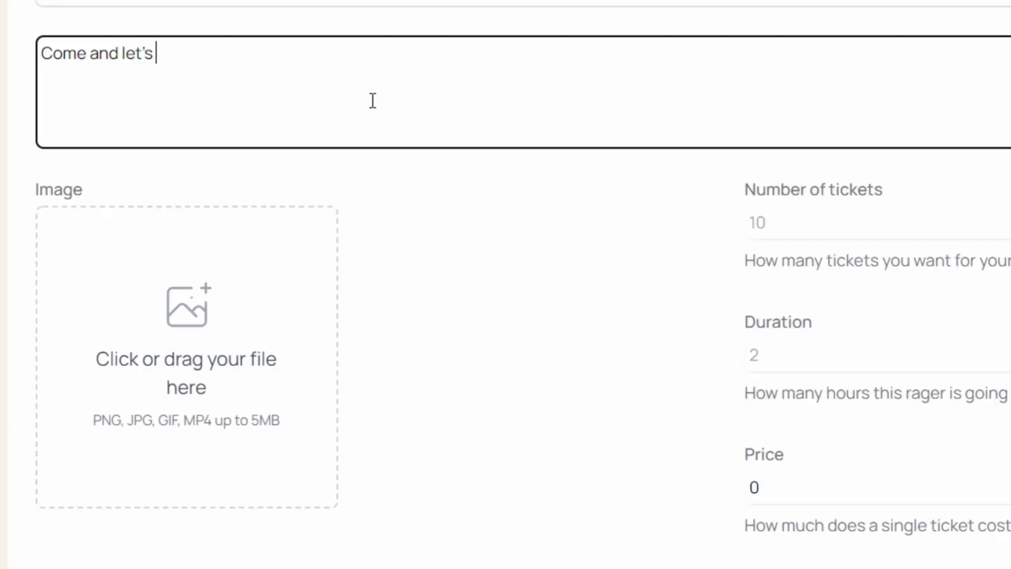
pyautogui.write('eat cake a')
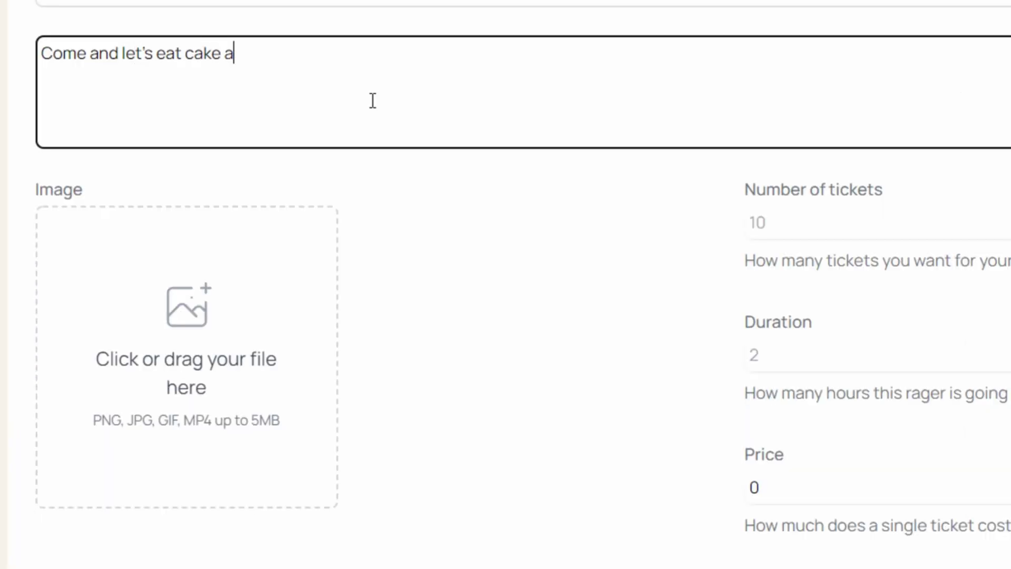
pyautogui.write('t my place @')
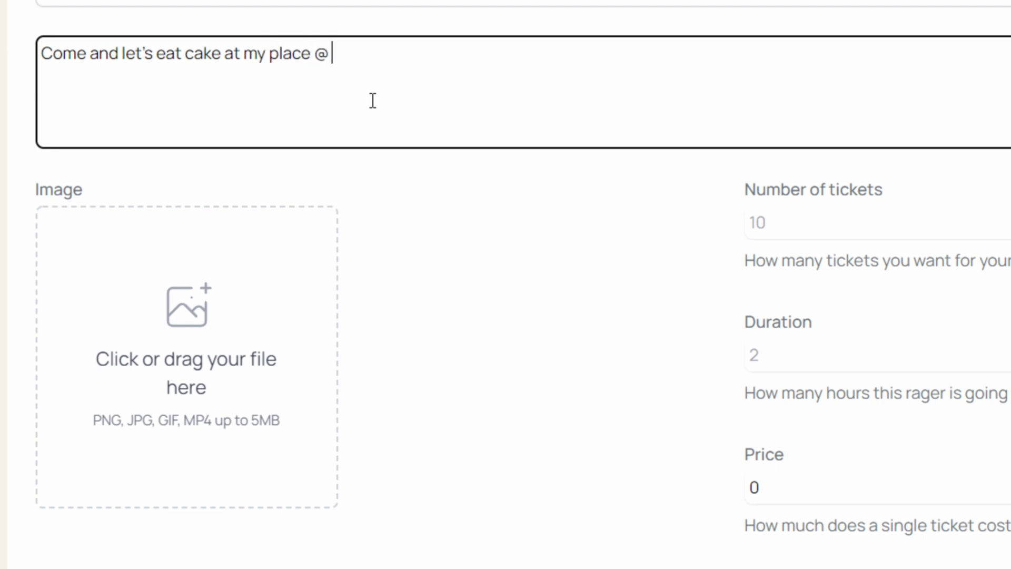
pyautogui.press('BackSpace')
pyautogui.write('8.30p')
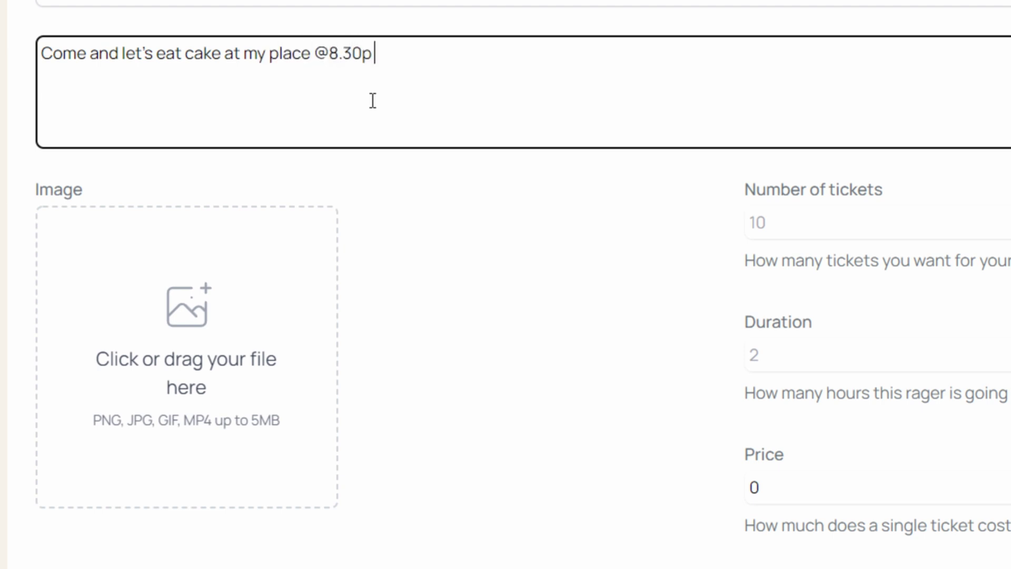
pyautogui.write('m tomoro')
pyautogui.press('BackSpace')
# Finish the description with 'tomorrow' and set the FutureTicket logo as the event image
pyautogui.write('r')
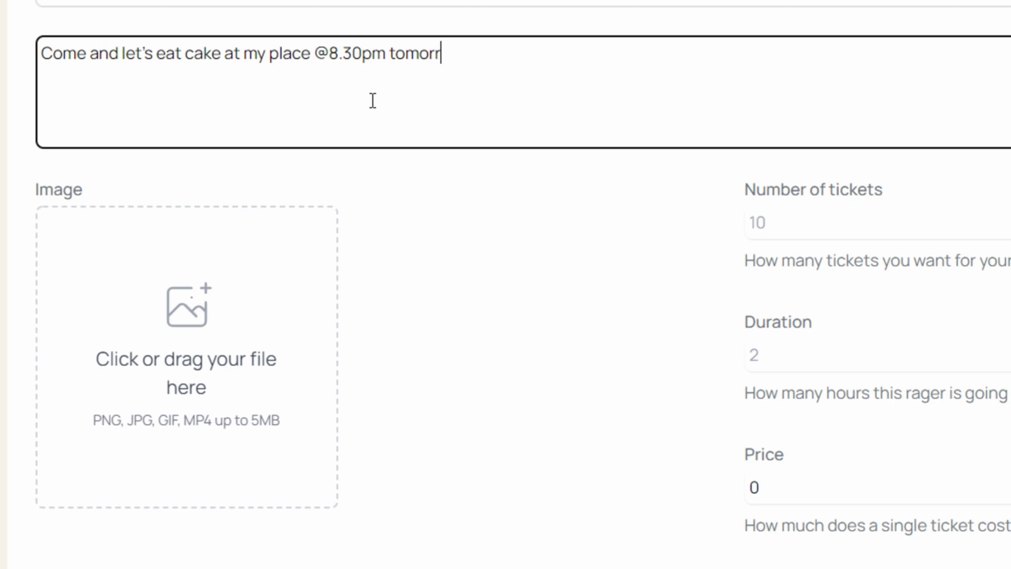
pyautogui.write('ow')
pyautogui.click(142, 366)
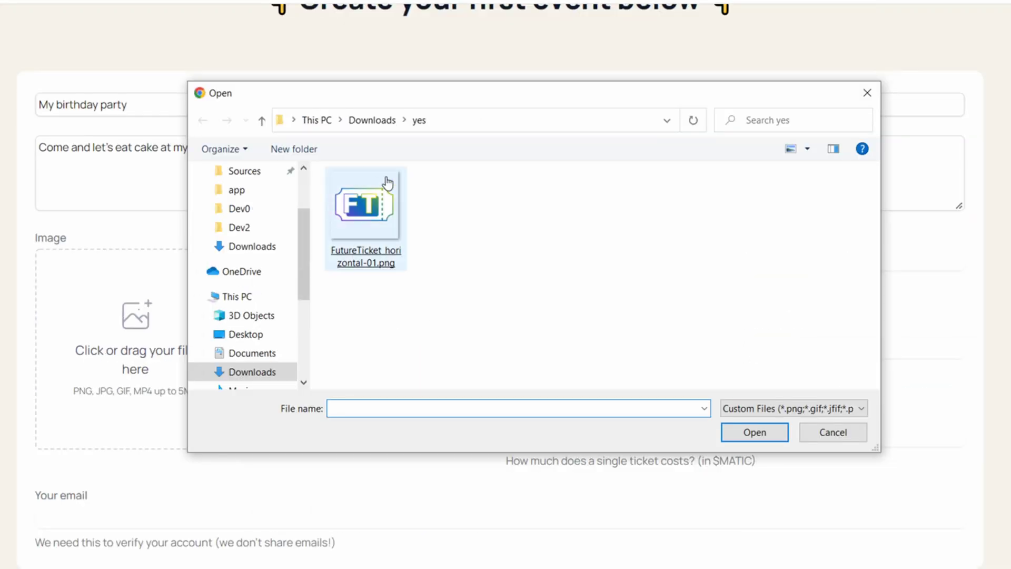
pyautogui.doubleClick(574, 115)
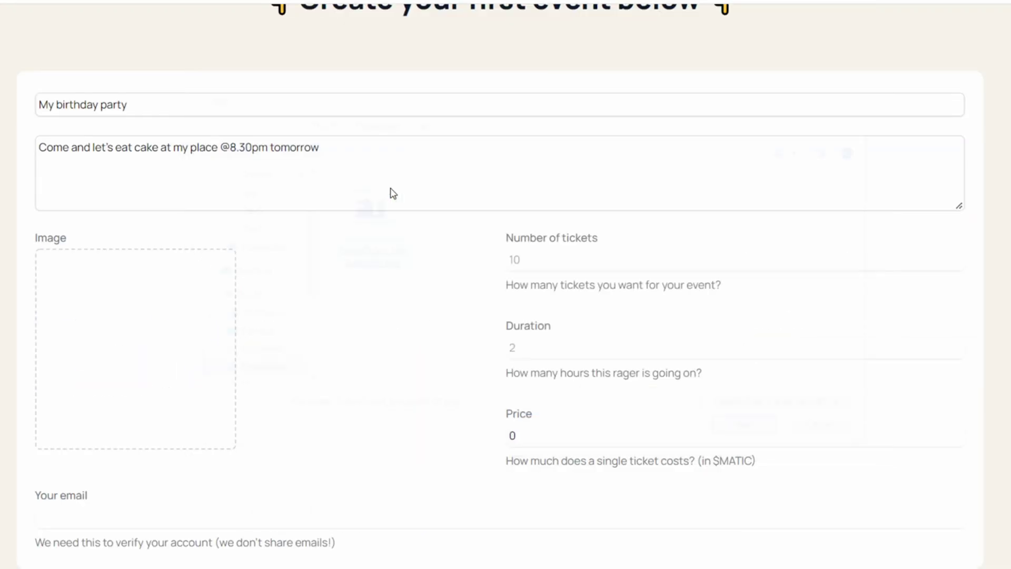
# Set 50 tickets and a 3-hour duration, enter the organiser's email, and publish the event
pyautogui.click(580, 251)
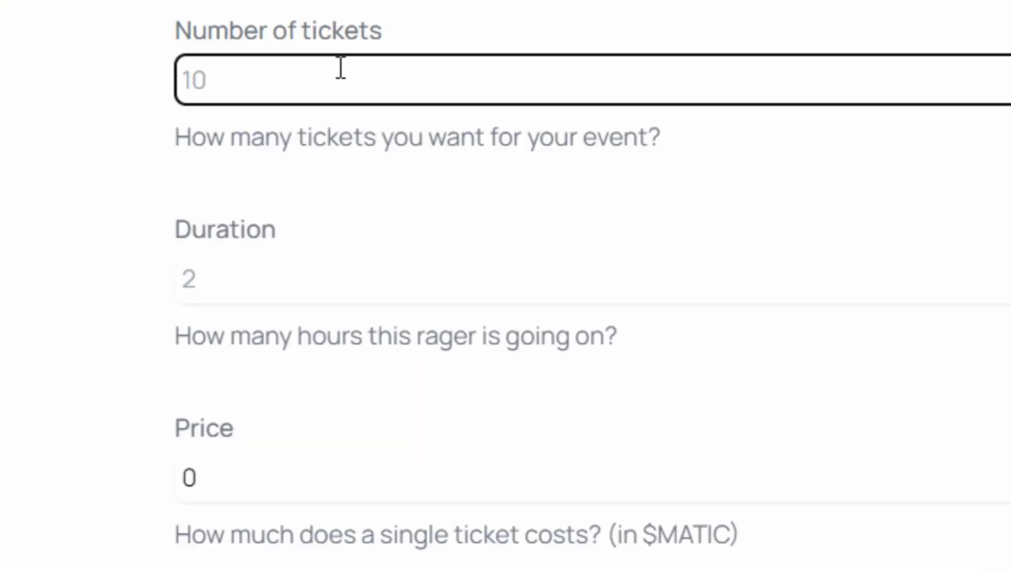
pyautogui.write('50')
pyautogui.press('Tab')
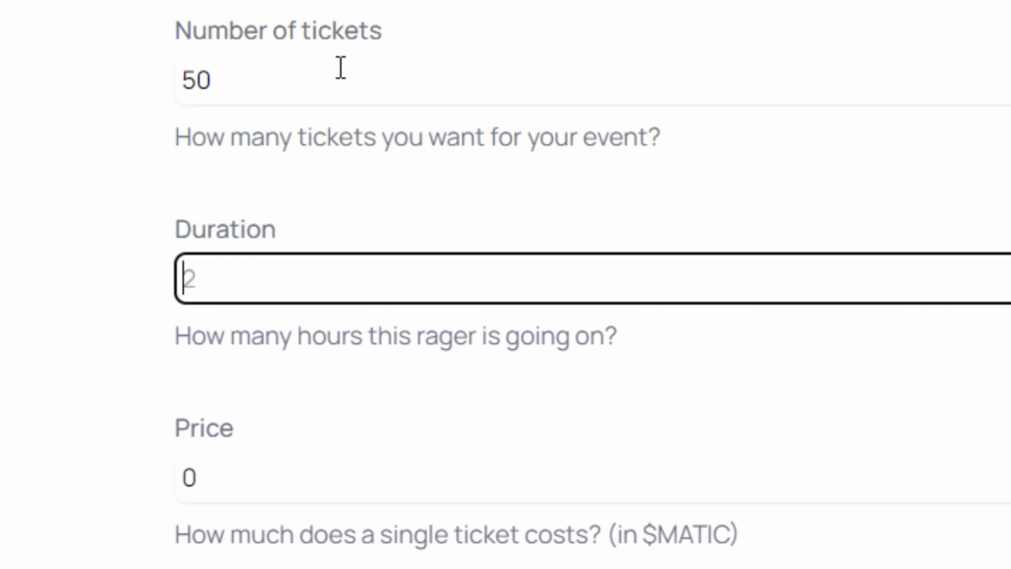
pyautogui.write('3')
pyautogui.click(0, 568)
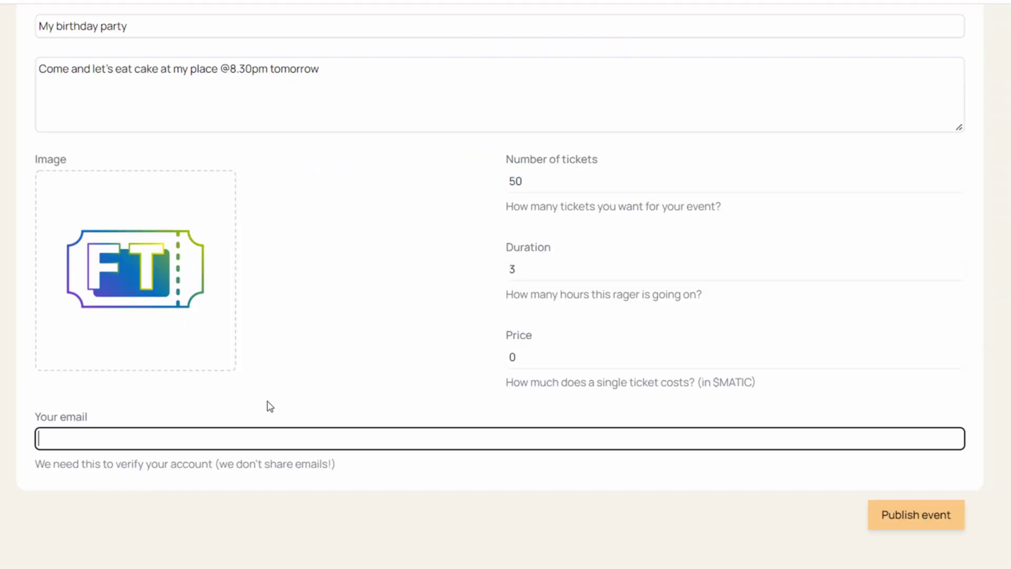
pyautogui.click(918, 520)
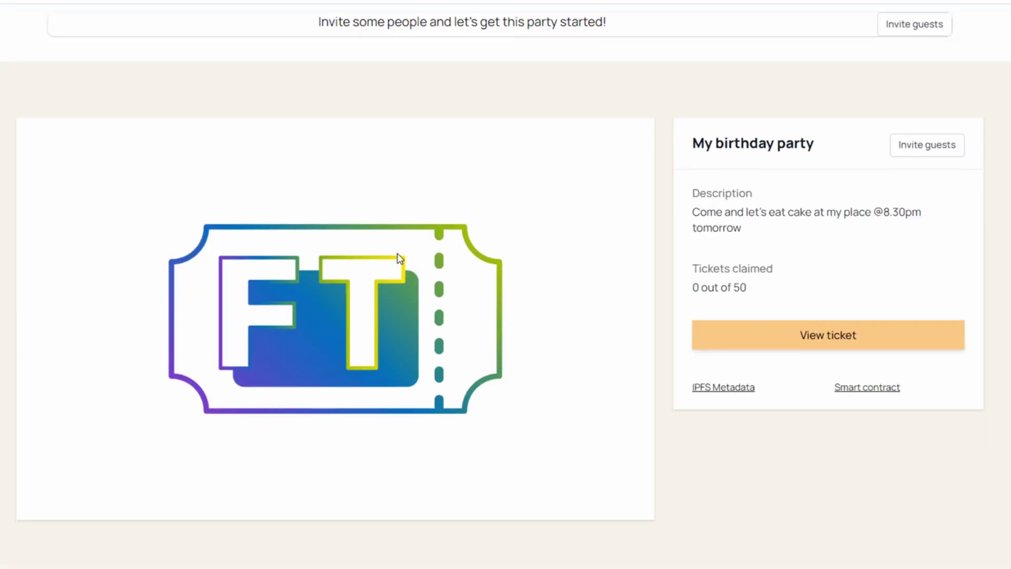
# Review the event's IPFS metadata, highlighting that 0 of 50 tickets are claimed
pyautogui.scroll(-1, 714, 356)
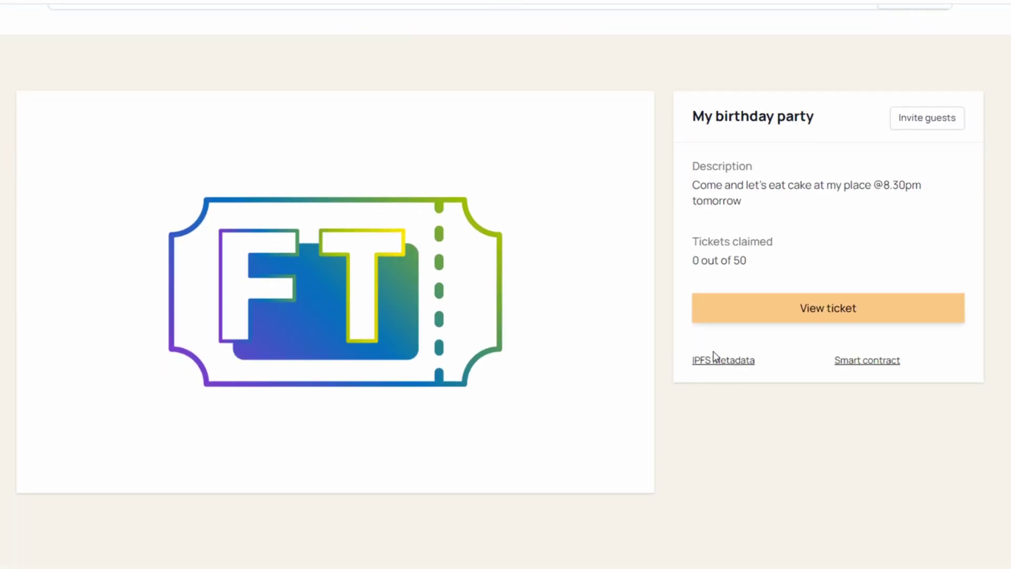
pyautogui.click(714, 356)
pyautogui.moveTo(598, 219); pyautogui.dragTo(7, 66)
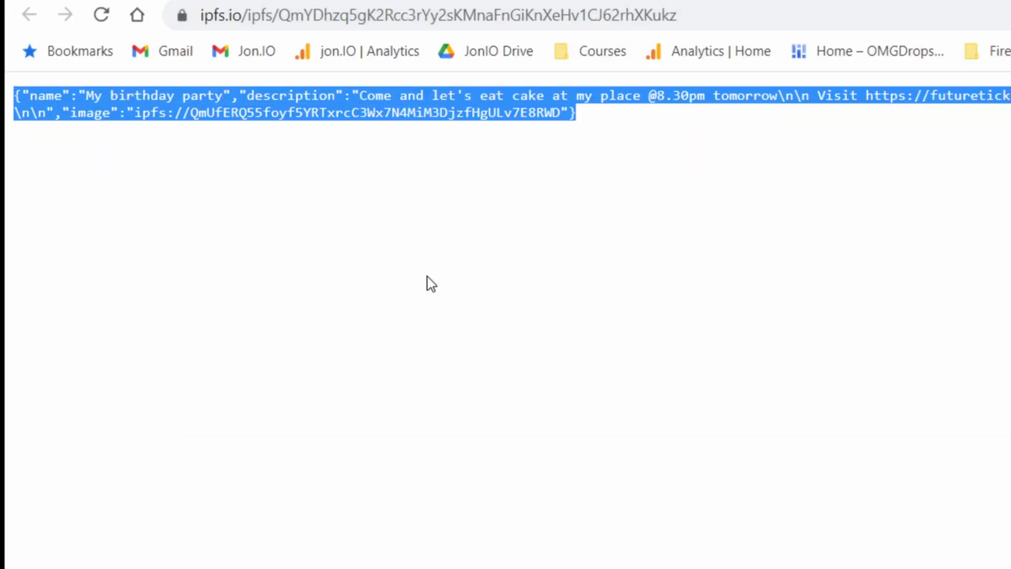
pyautogui.moveTo(692, 241); pyautogui.dragTo(760, 243)
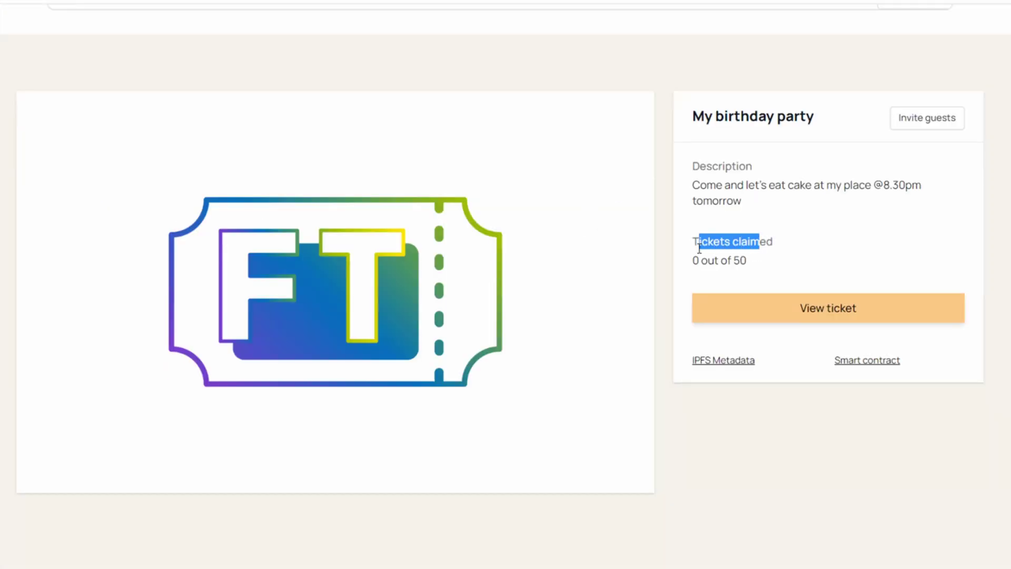
pyautogui.click(709, 273)
pyautogui.moveTo(695, 266); pyautogui.dragTo(765, 280)
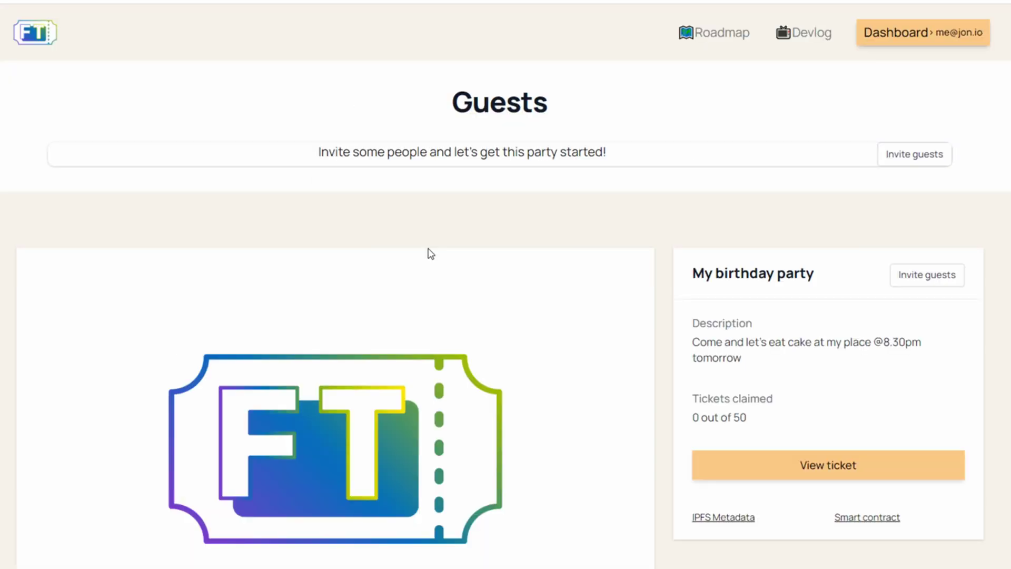
# Copy the event's shareable invite link and close the Share this event modal
pyautogui.click(937, 159)
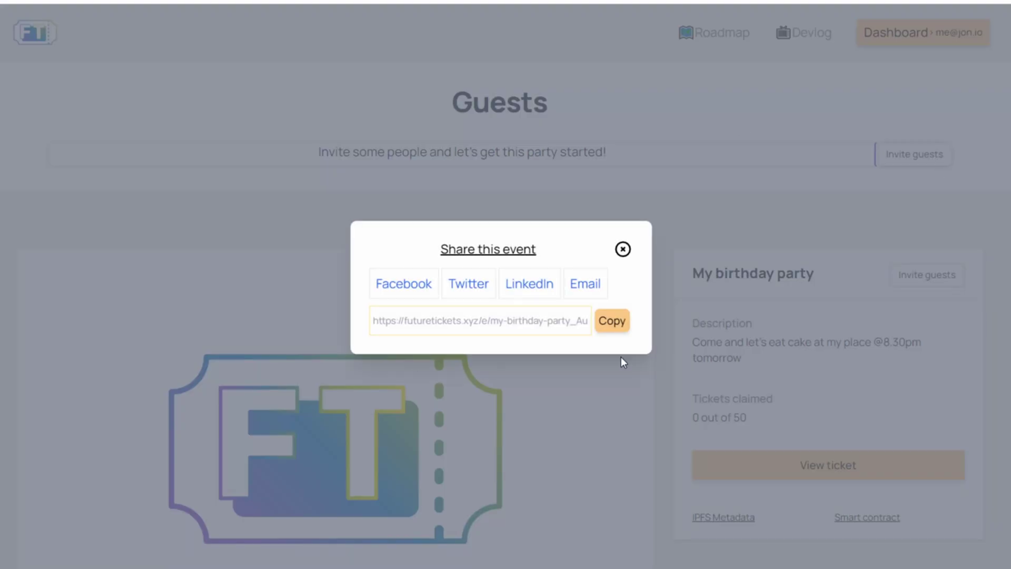
pyautogui.click(609, 325)
pyautogui.click(622, 250)
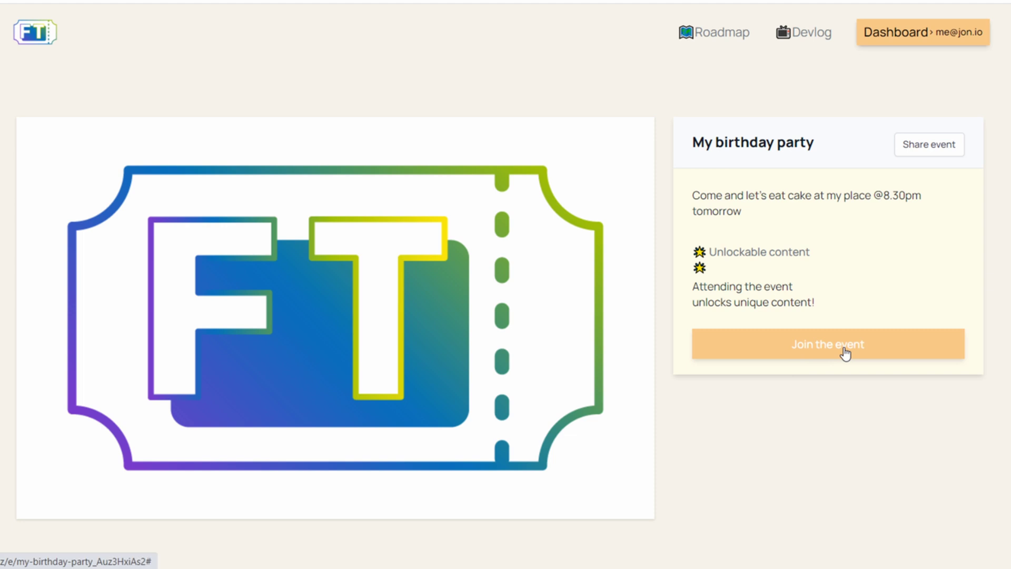
# Join the event, dismiss the ticket-ready message, and view the minting transaction on Polygonscan
pyautogui.click(845, 353)
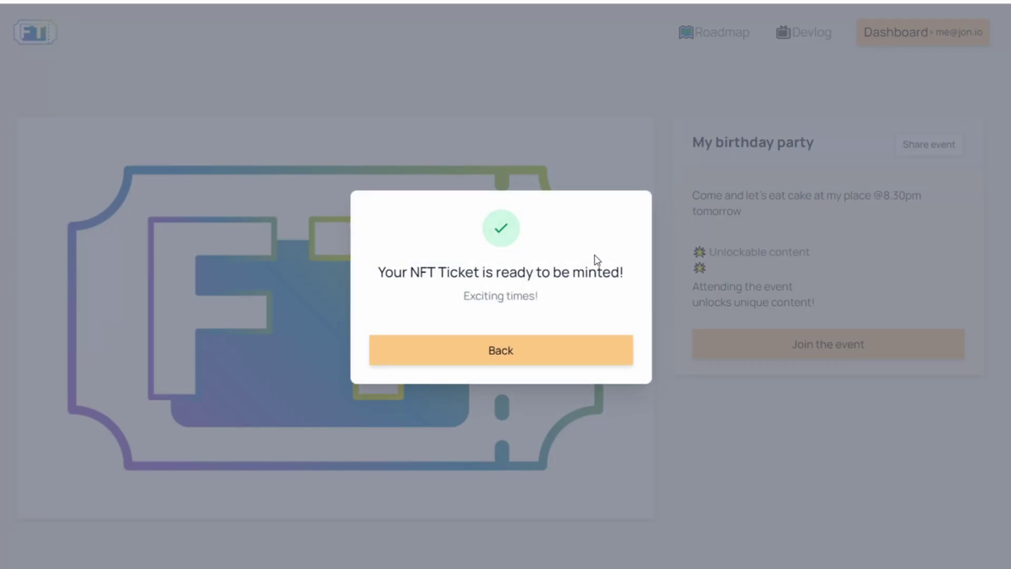
pyautogui.click(542, 361)
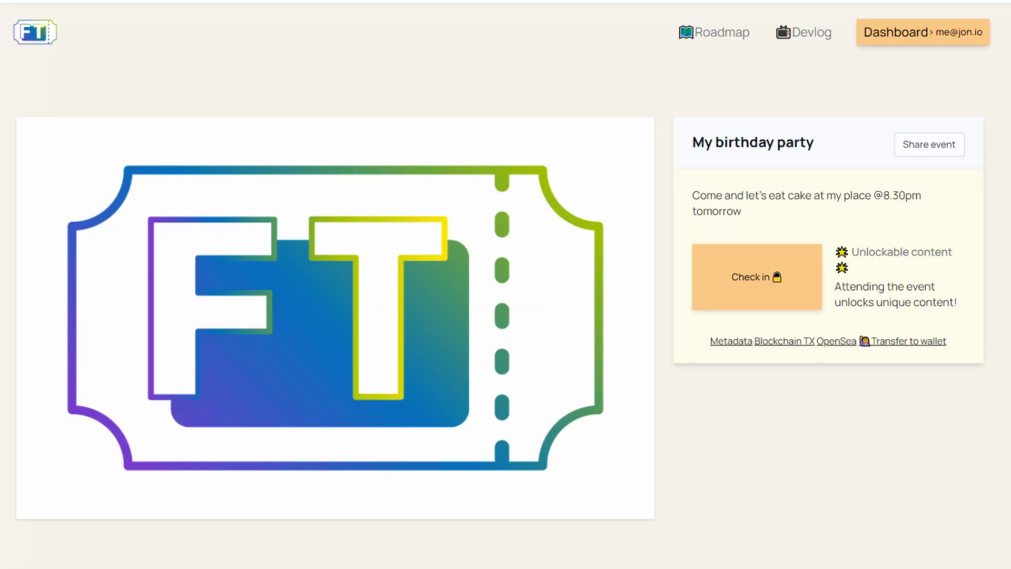
pyautogui.hotkey('ctrl', 'Tab')
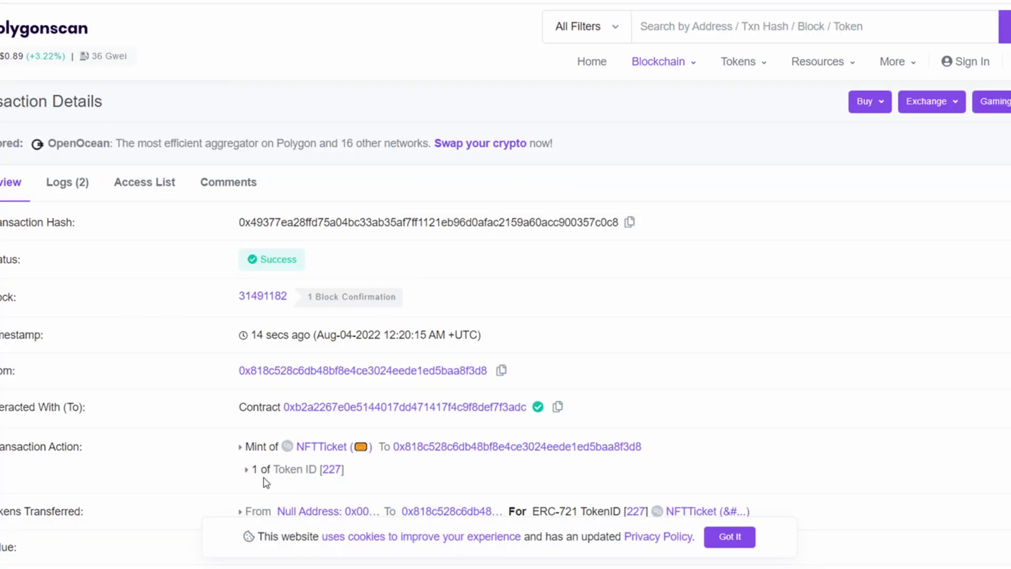
# Leave the Token ID 227 mint transaction on Polygonscan for the previous browser tab
pyautogui.hotkey('ctrl', 'shift', 'Tab')
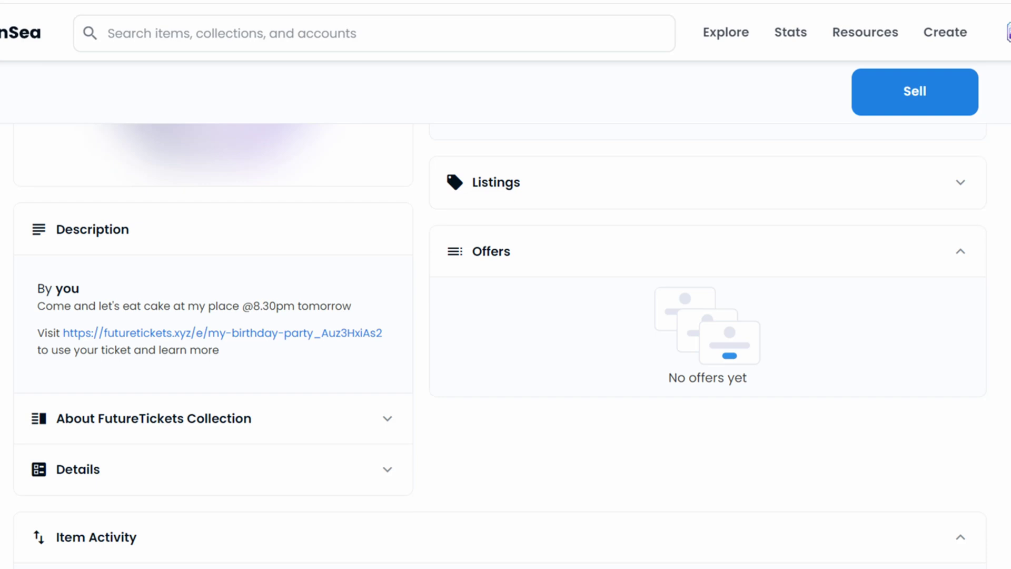
# Select the ticket's birthday-party description on OpenSea and scroll back to the top of the listing
pyautogui.moveTo(279, 350); pyautogui.dragTo(25, 288)
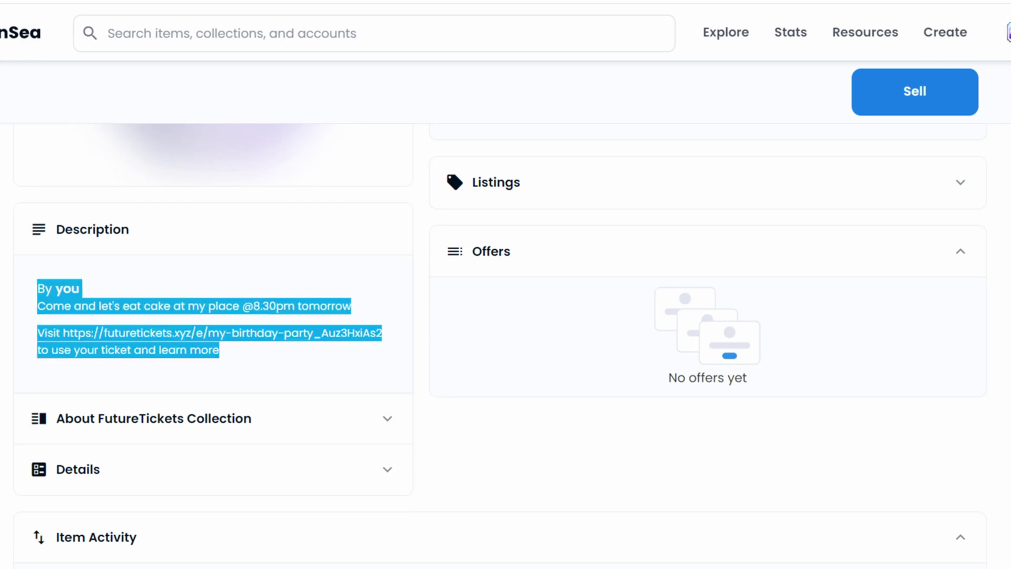
pyautogui.scroll(9, 506, 342)
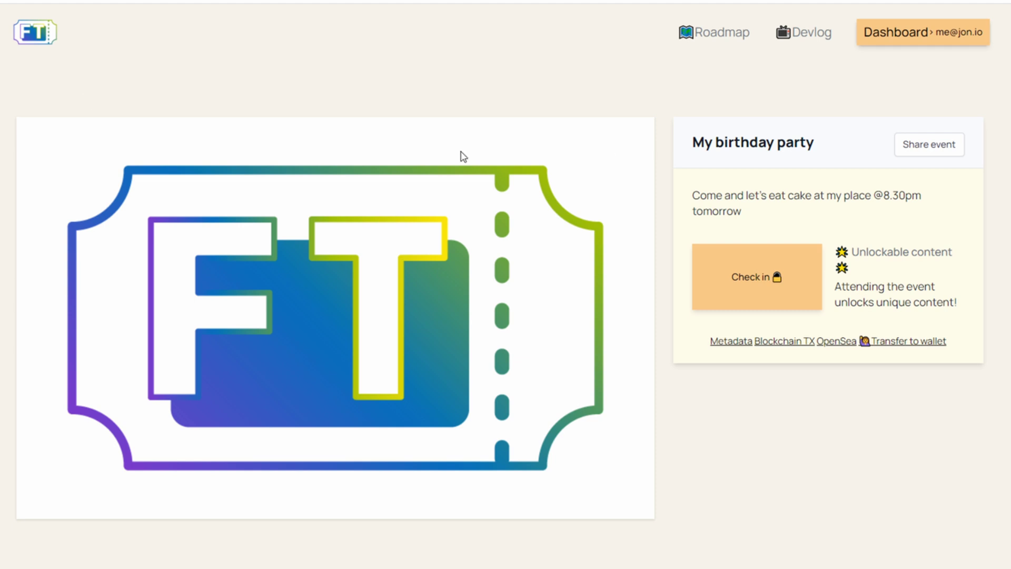
# Check in to reveal the birthday ticket's QR code, then go to the Dashboard
pyautogui.click(943, 153)
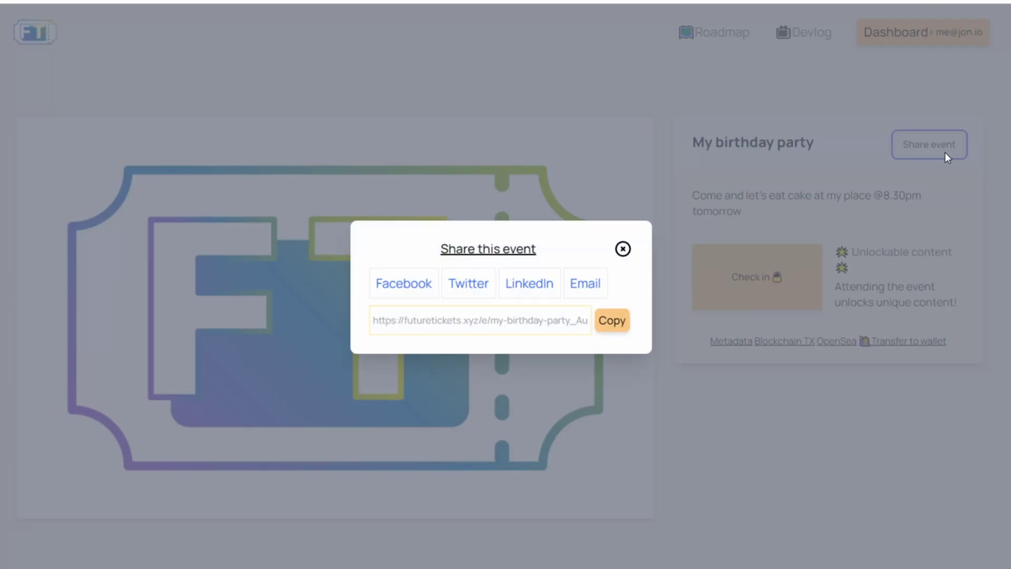
pyautogui.click(622, 245)
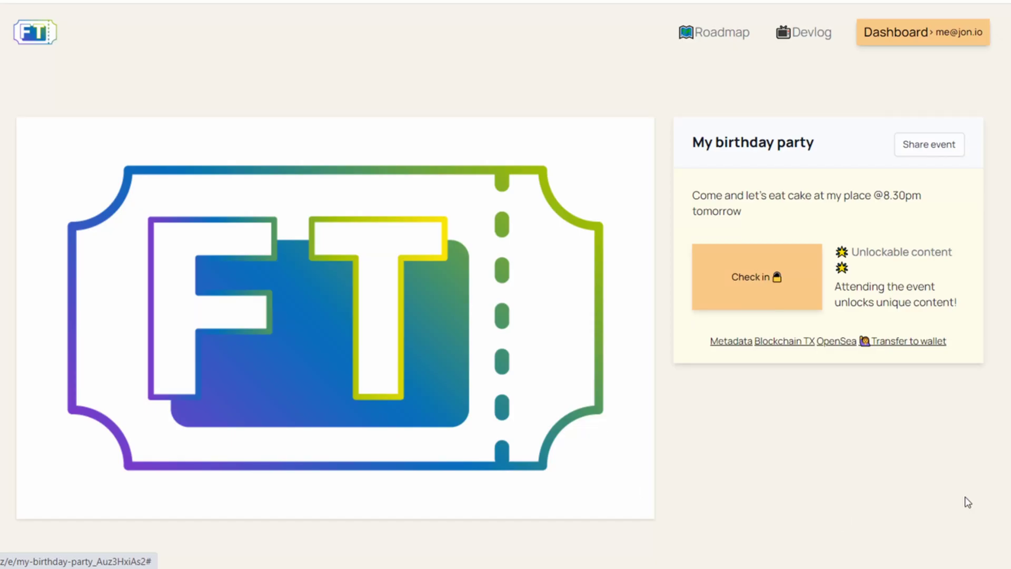
pyautogui.click(765, 289)
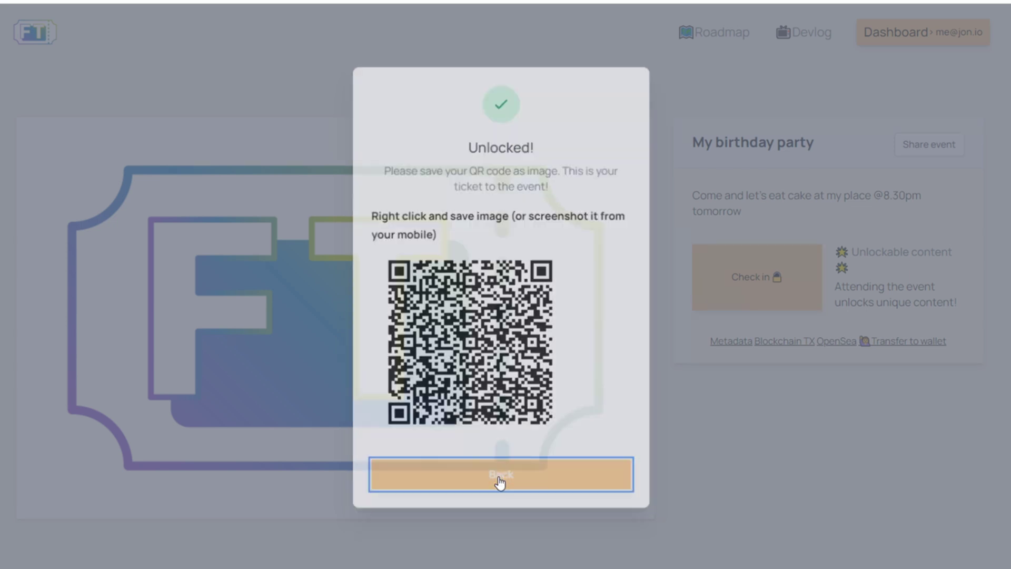
pyautogui.click(499, 479)
pyautogui.click(939, 40)
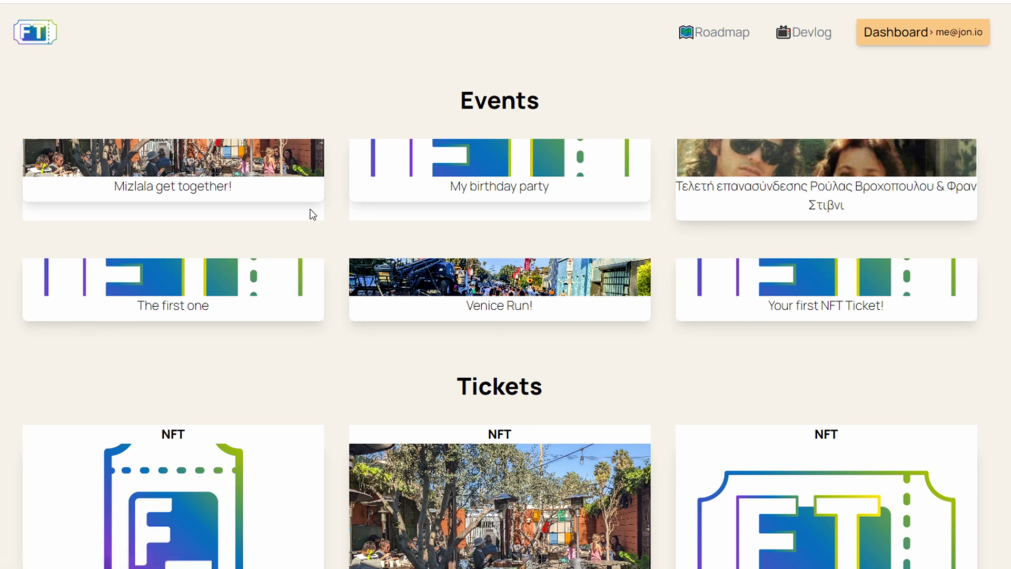
# Review My birthday party's Guests table: guest email, wallet NA, Checked in False, and claimed count
pyautogui.click(454, 196)
pyautogui.moveTo(117, 200); pyautogui.dragTo(181, 200)
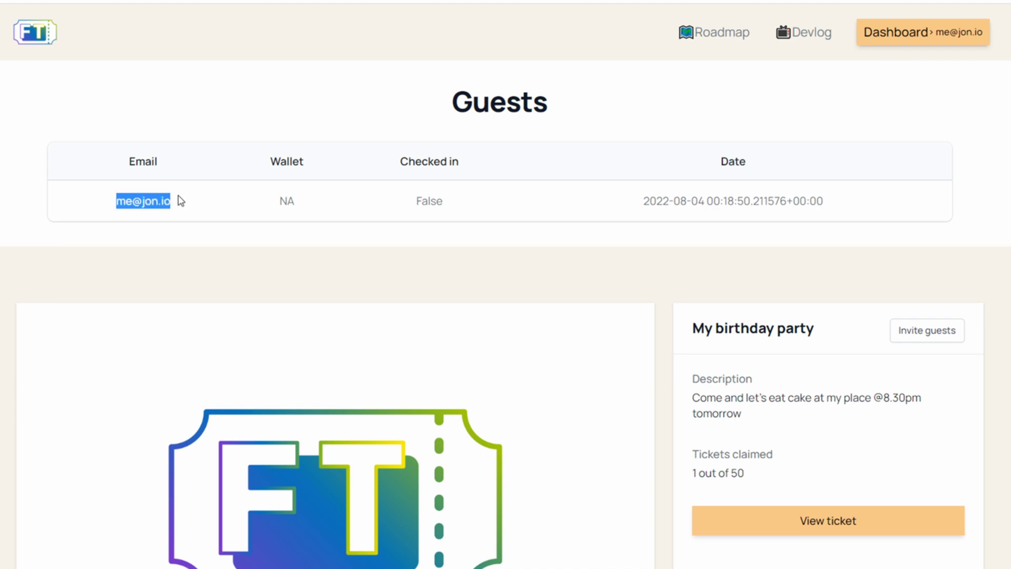
pyautogui.moveTo(105, 206); pyautogui.dragTo(189, 207)
pyautogui.click(294, 195)
pyautogui.doubleClick(293, 195)
pyautogui.moveTo(363, 208); pyautogui.dragTo(449, 208)
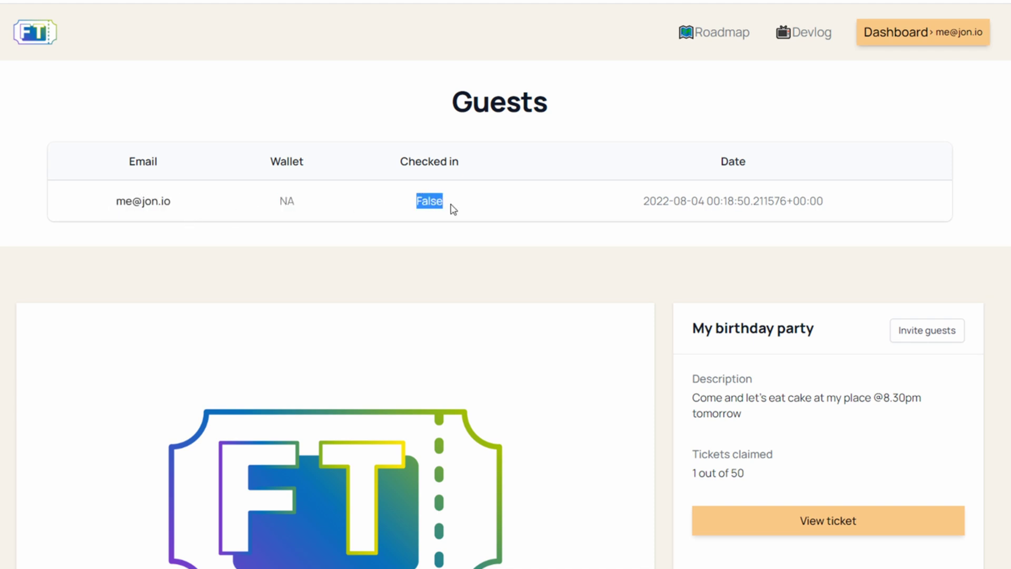
pyautogui.scroll(-3, 727, 200)
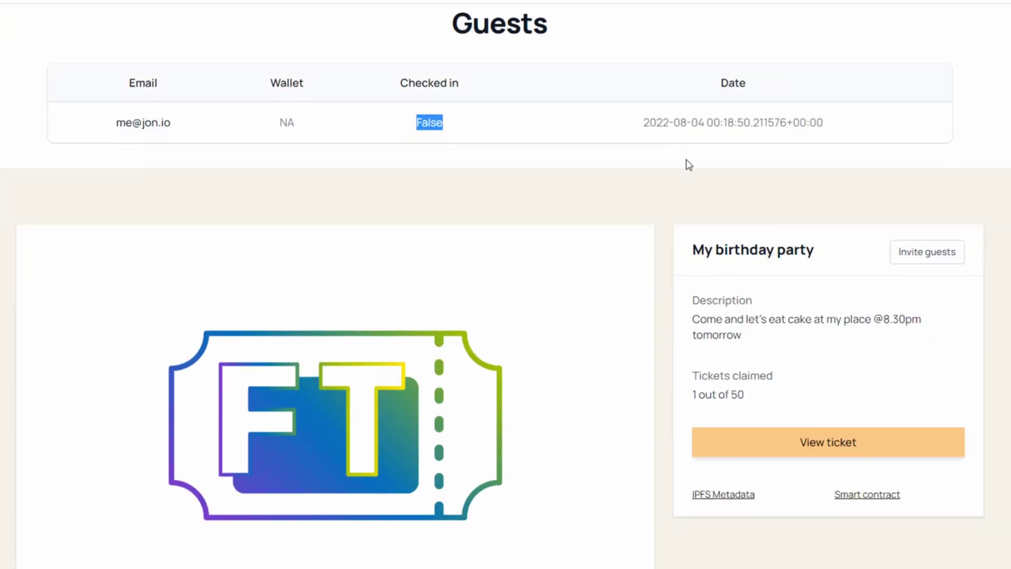
pyautogui.scroll(-2, 673, 181)
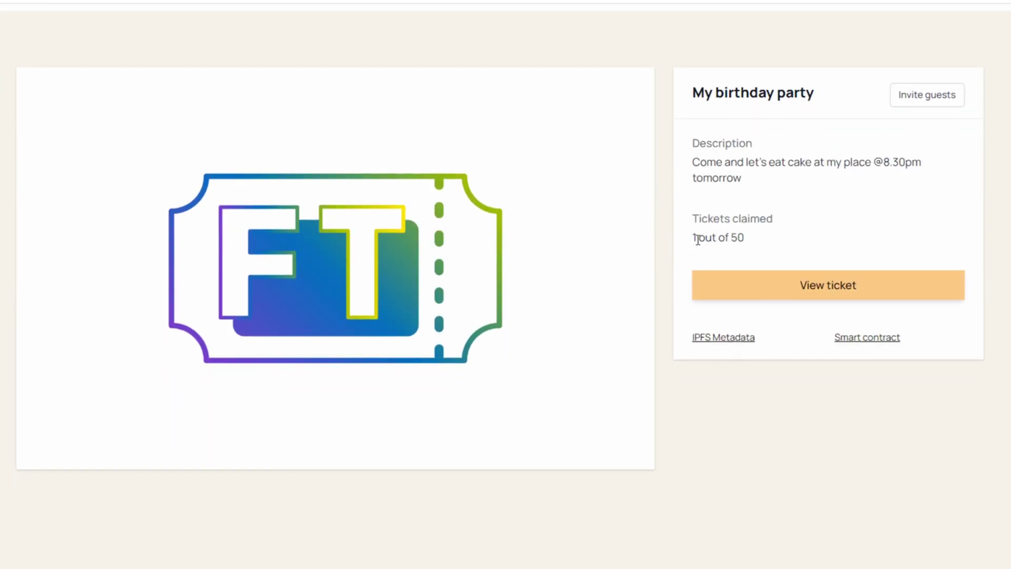
pyautogui.moveTo(694, 237); pyautogui.dragTo(750, 247)
pyautogui.click(750, 248)
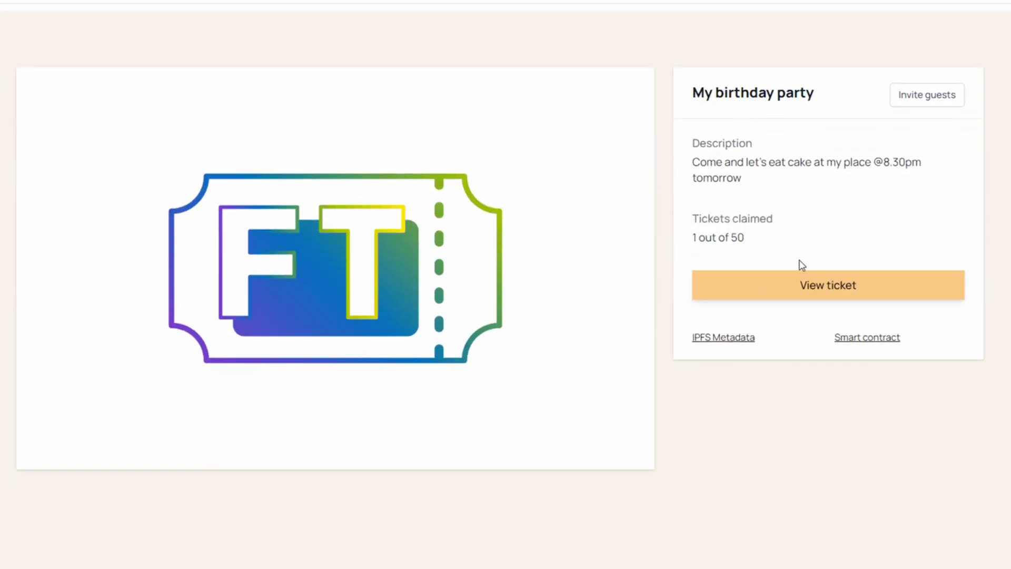
# Copy the event's invite link and load it in a new Incognito window
pyautogui.click(915, 108)
pyautogui.click(604, 326)
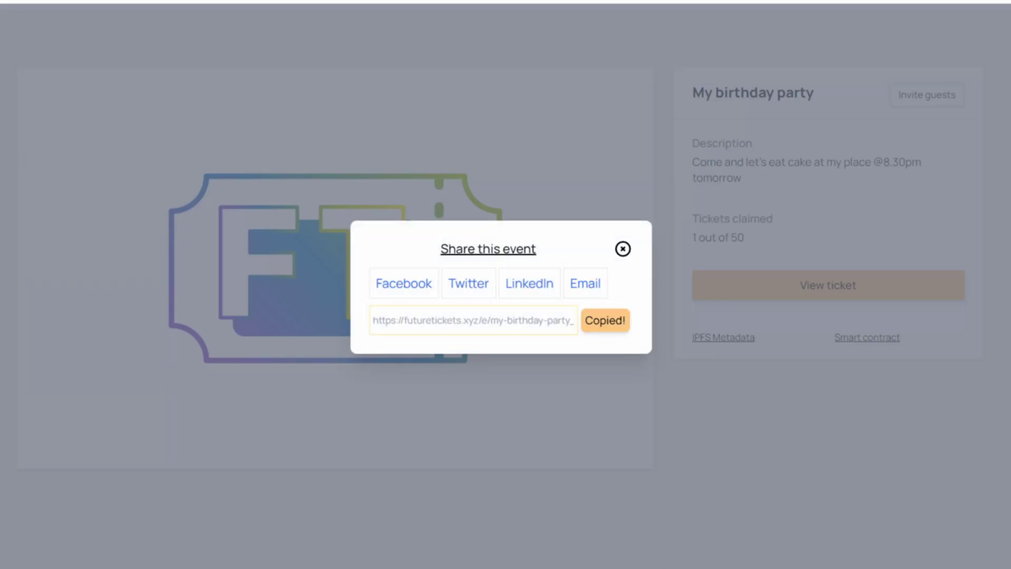
pyautogui.hotkey('ctrl', 'shift', 'n')
pyautogui.hotkey('ctrl', 'v')
pyautogui.press('Return')
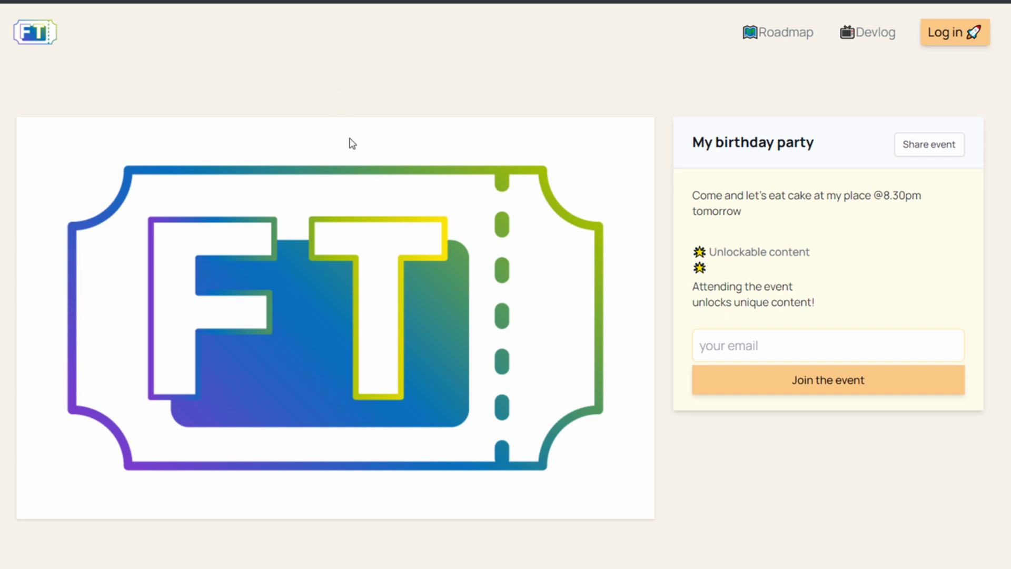
# Join as a guest with a test email address and dismiss the check-your-email confirmation
pyautogui.click(778, 347)
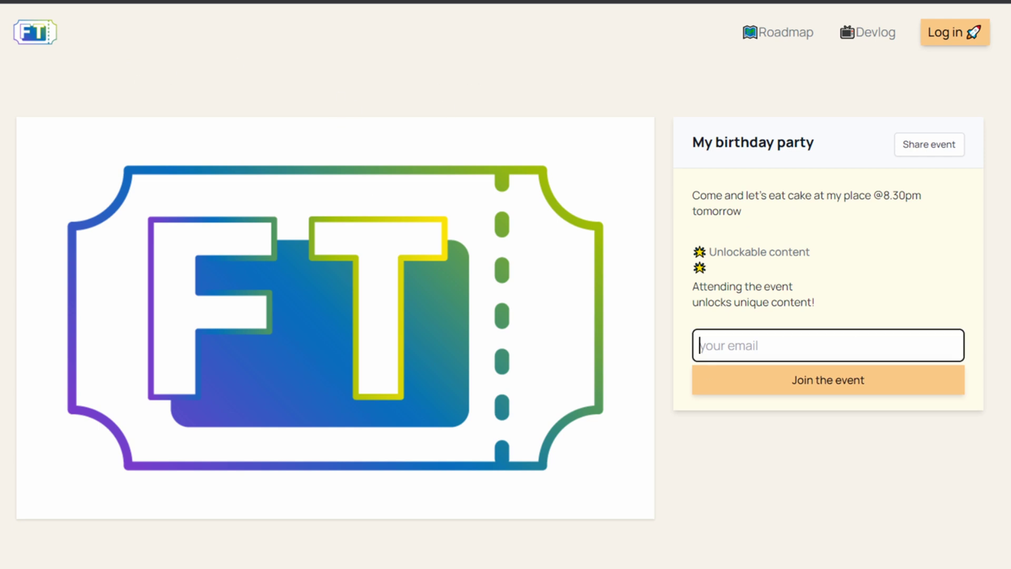
pyautogui.write('bla@bla.comm')
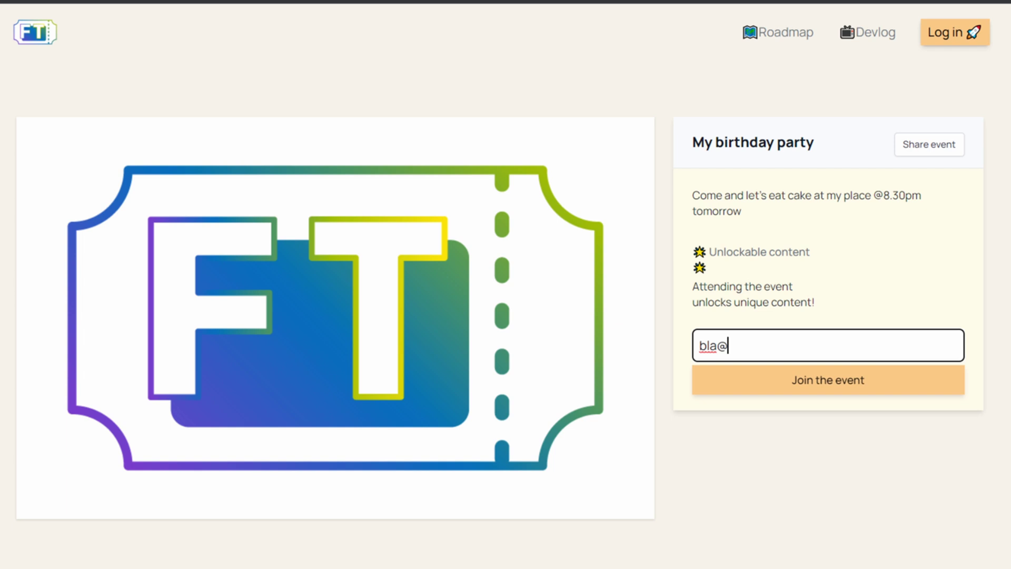
pyautogui.press('BackSpace')
pyautogui.press('BackSpace')
pyautogui.write('m')
pyautogui.click(820, 391)
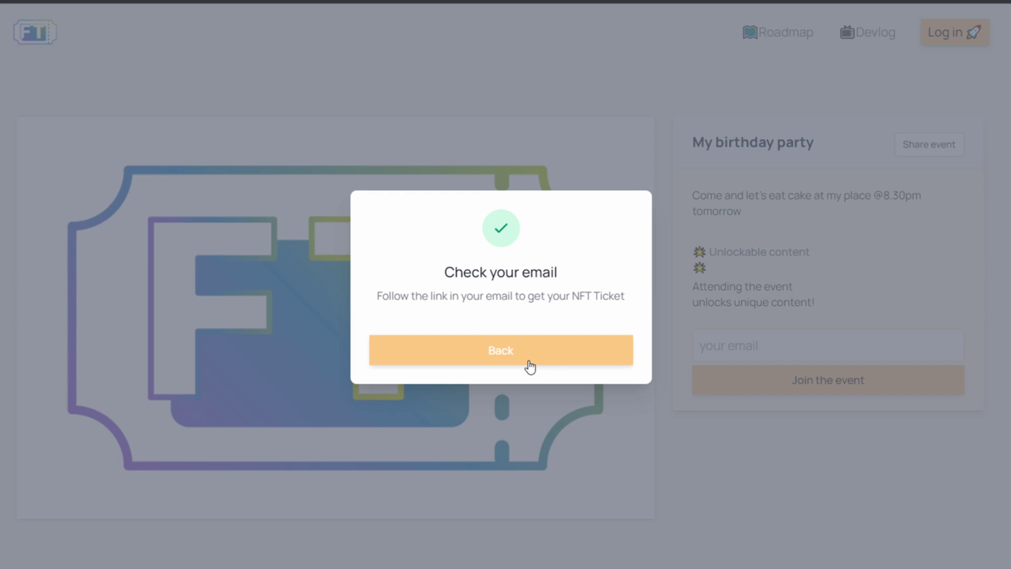
pyautogui.click(529, 367)
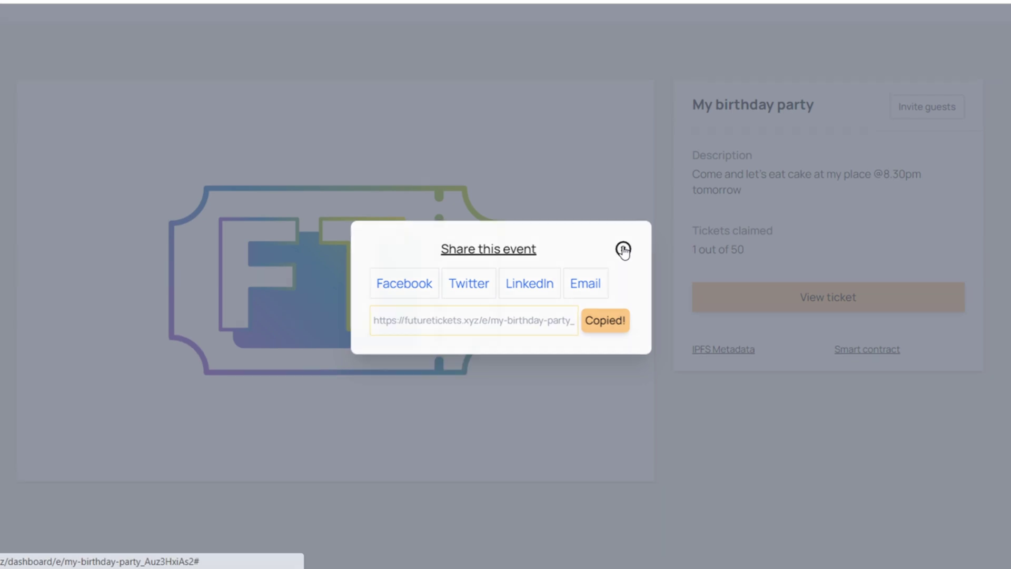
# Open the guest's ticket, check in to reveal its QR code, then close the QR view
pyautogui.click(624, 249)
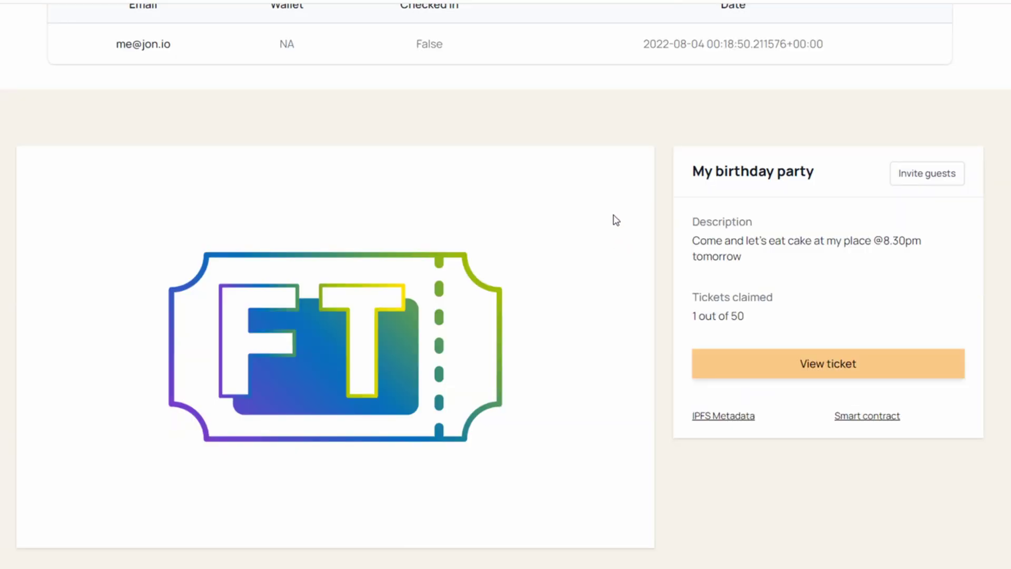
pyautogui.click(839, 373)
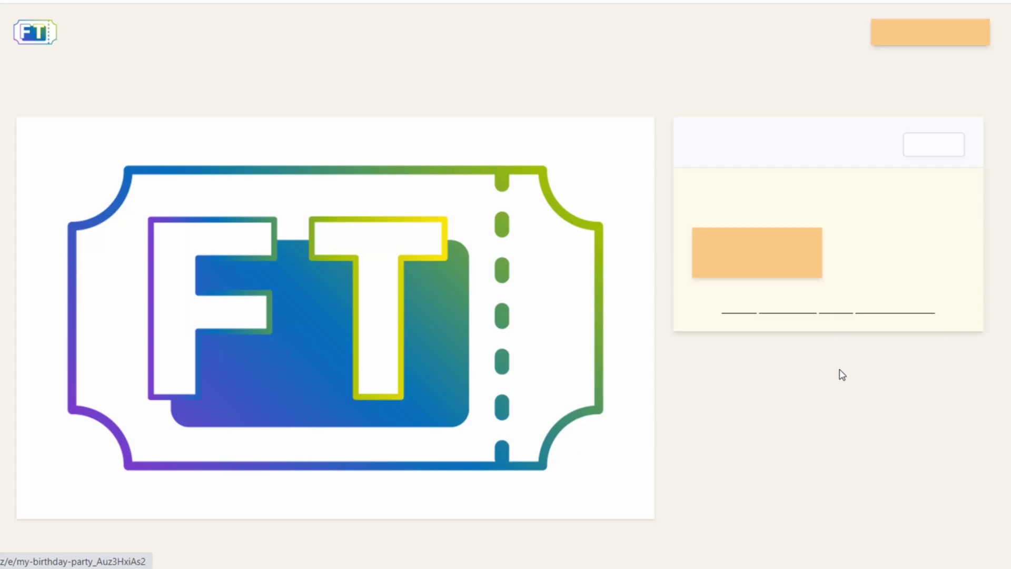
pyautogui.click(757, 285)
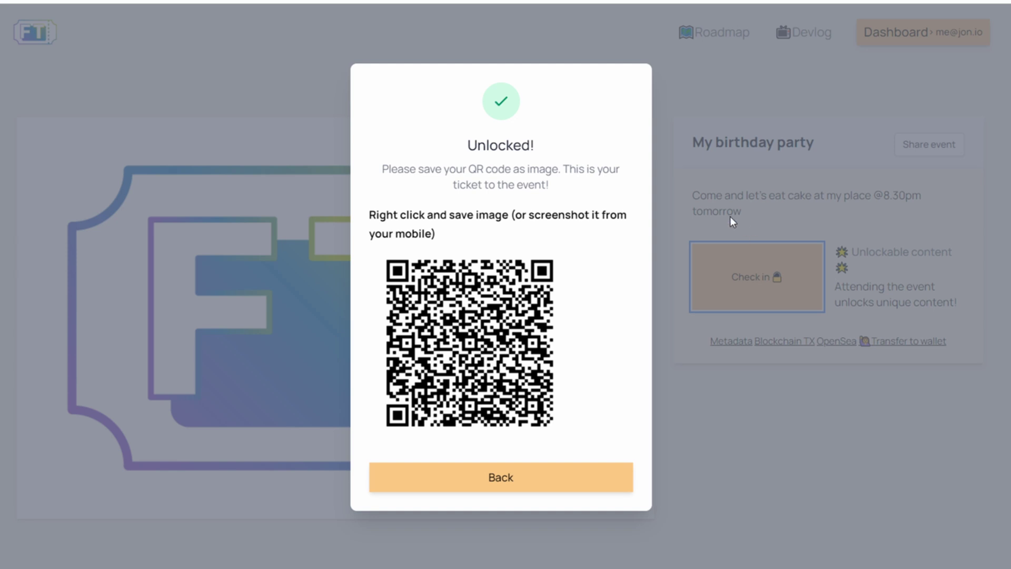
pyautogui.click(732, 201)
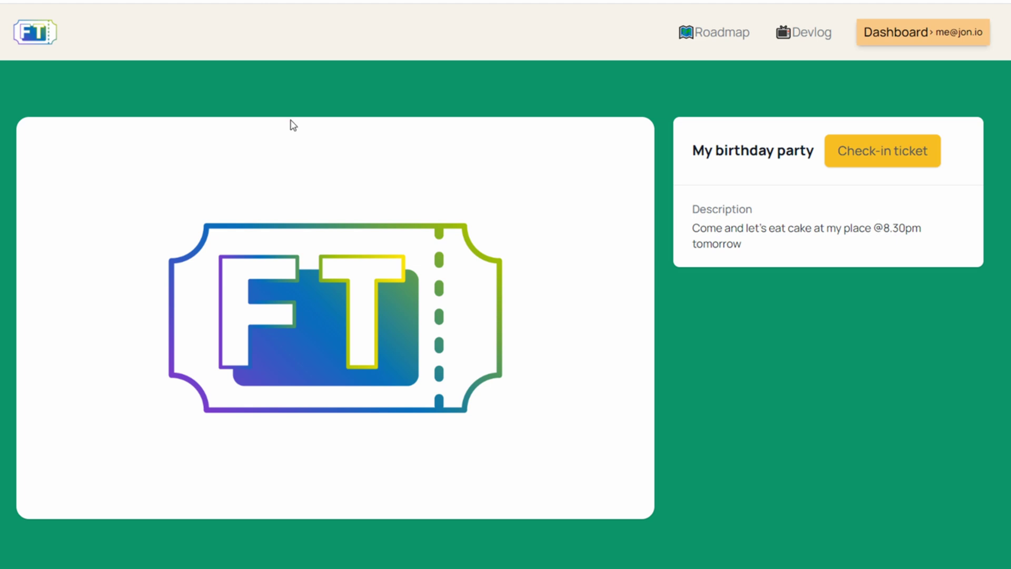
# Check the ticket in, then reload its page to confirm it shows 'Ticket has been used'
pyautogui.click(879, 156)
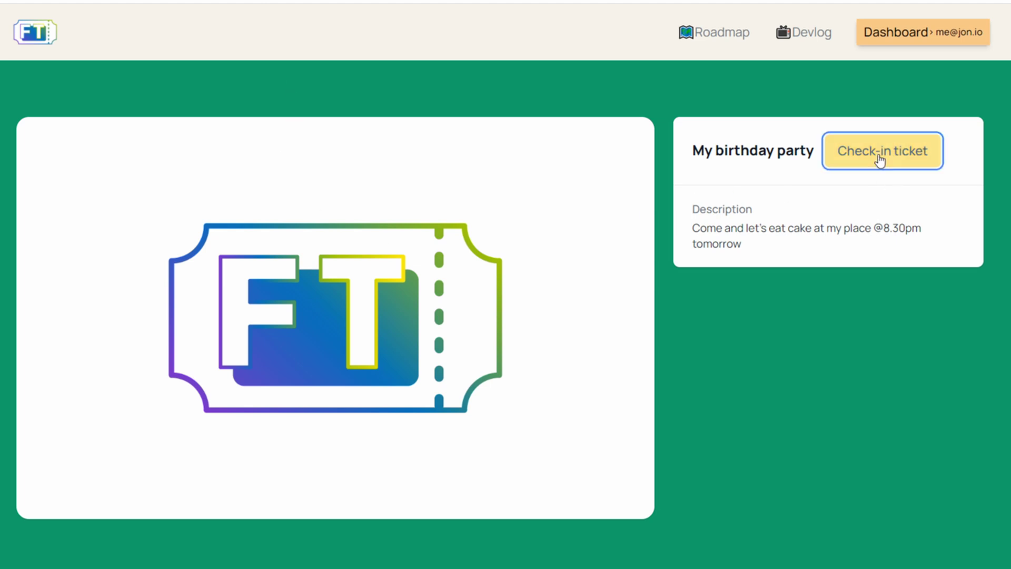
pyautogui.click(541, 352)
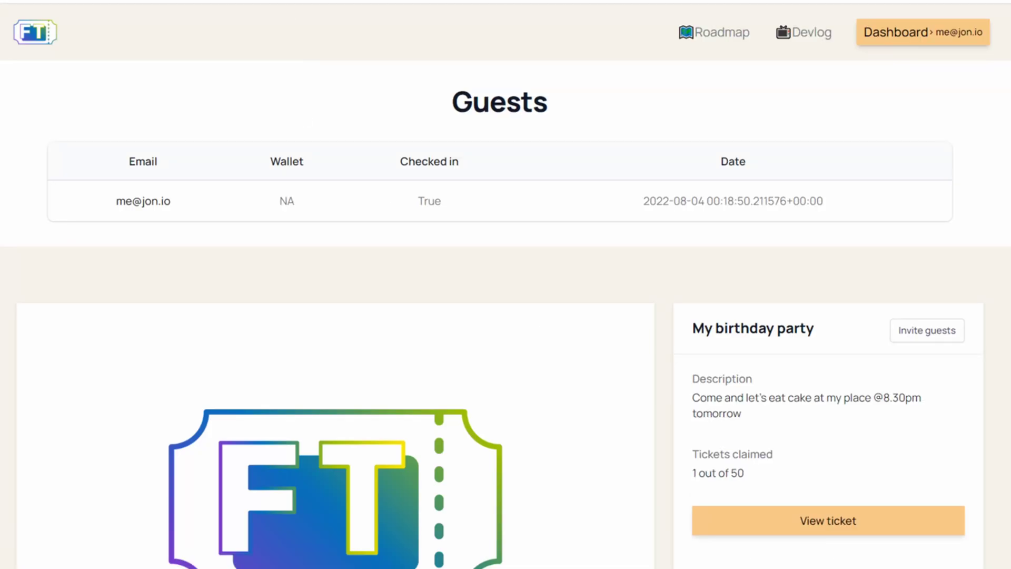
pyautogui.hotkey('ctrl', 'l')
pyautogui.hotkey('ctrl', 'v')
pyautogui.press('Return')
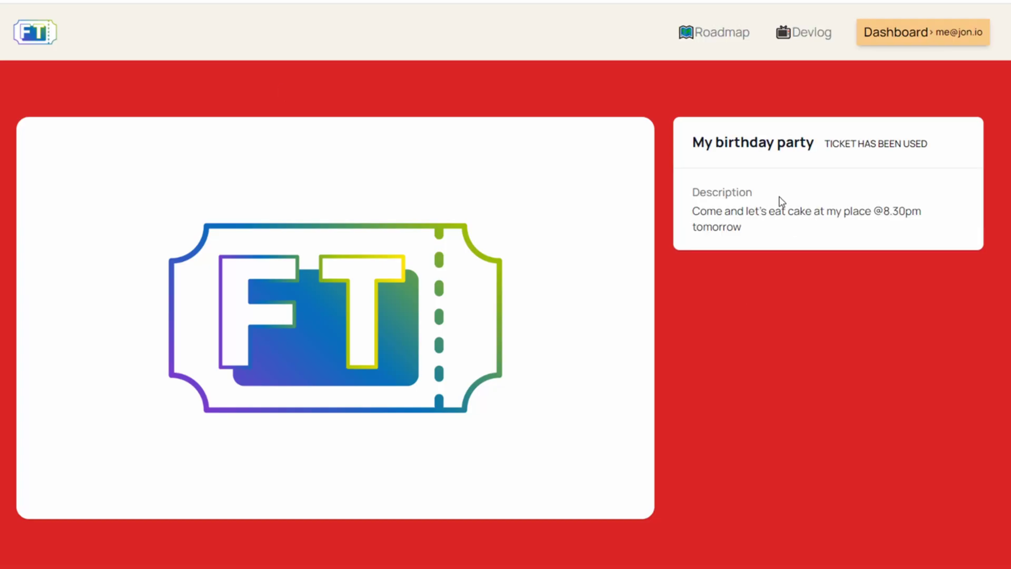
pyautogui.moveTo(929, 148); pyautogui.dragTo(820, 143)
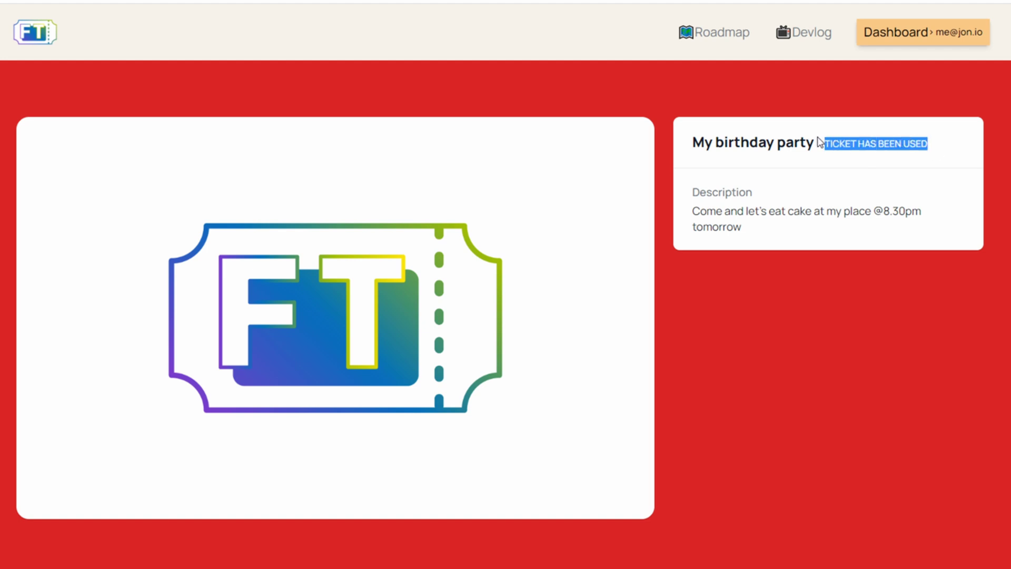
# On the My birthday party event page, confirm the guest's Checked in column reads True
pyautogui.click(923, 33)
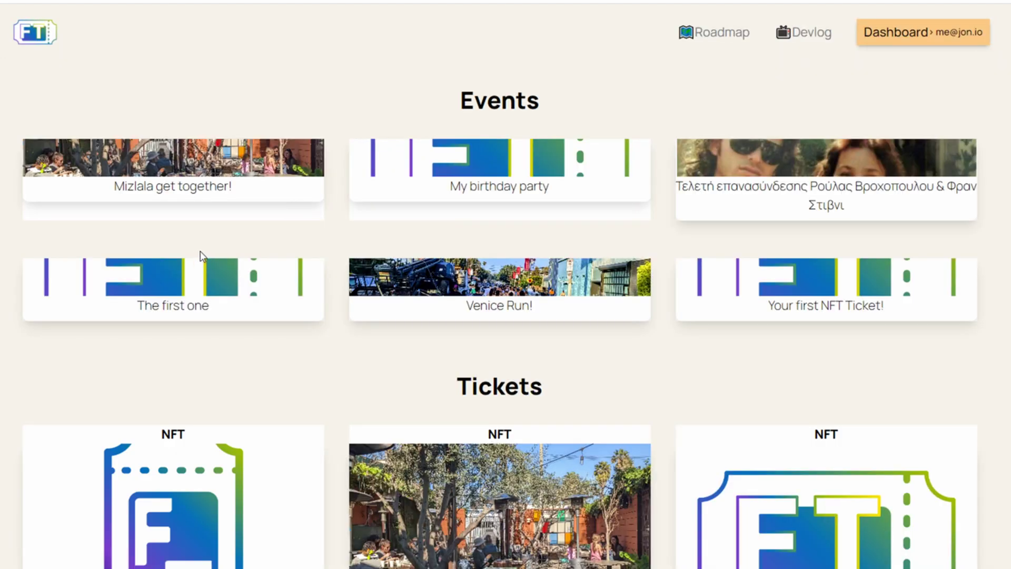
pyautogui.click(504, 195)
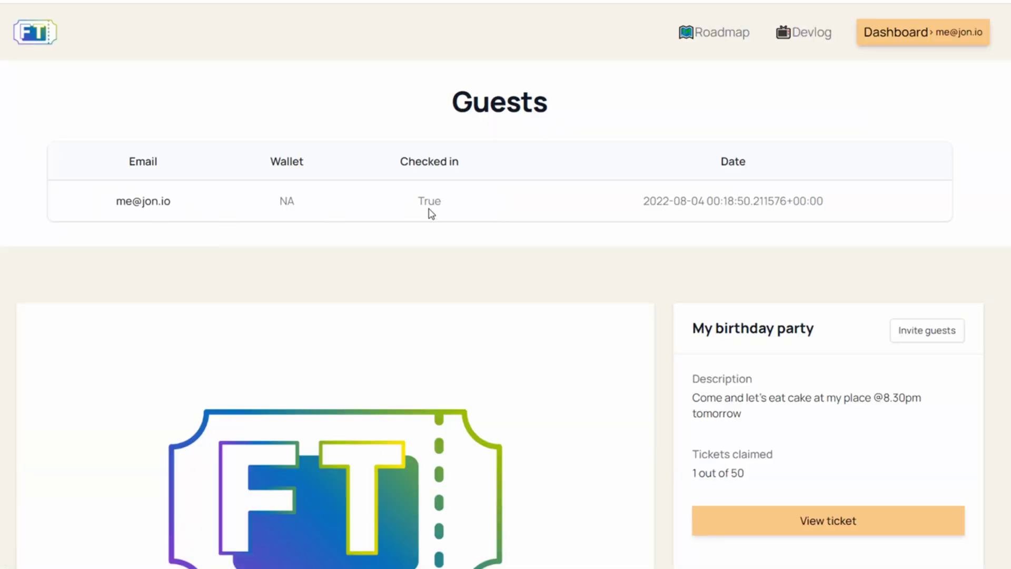
pyautogui.moveTo(465, 198); pyautogui.dragTo(395, 210)
pyautogui.click(428, 196)
pyautogui.scroll(-2, 88, 252)
pyautogui.scroll(2, 88, 265)
pyautogui.scroll(-3, 99, 290)
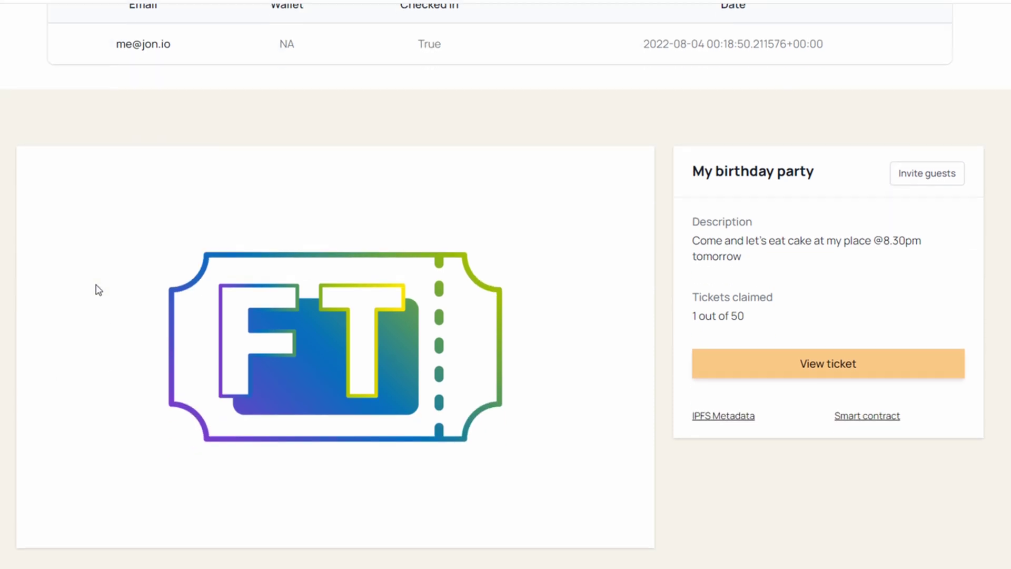
# Transfer the My birthday party ticket to the pasted external wallet address and confirm
pyautogui.click(822, 360)
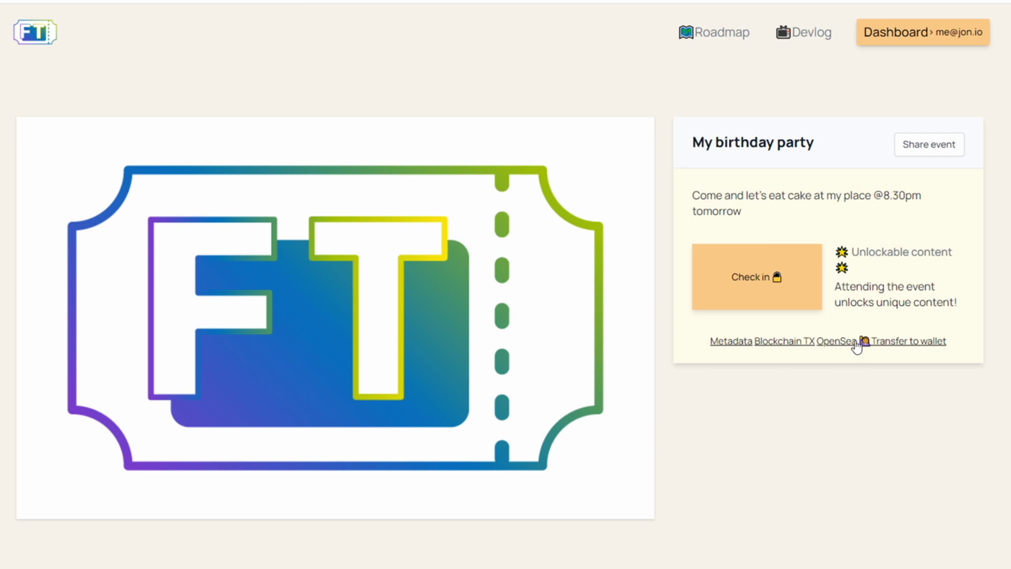
pyautogui.click(927, 342)
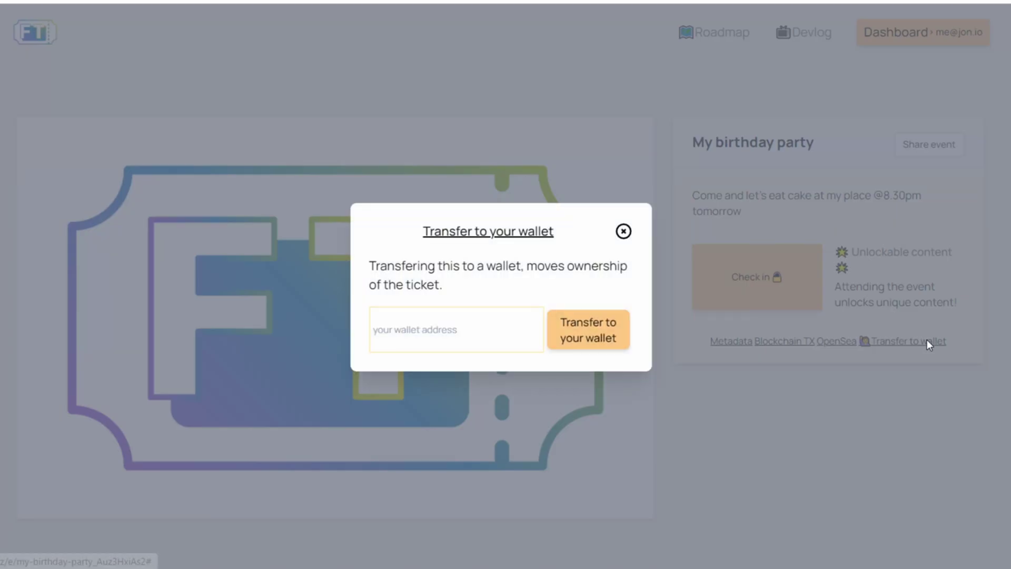
pyautogui.click(462, 350)
pyautogui.hotkey('ctrl', 'v')
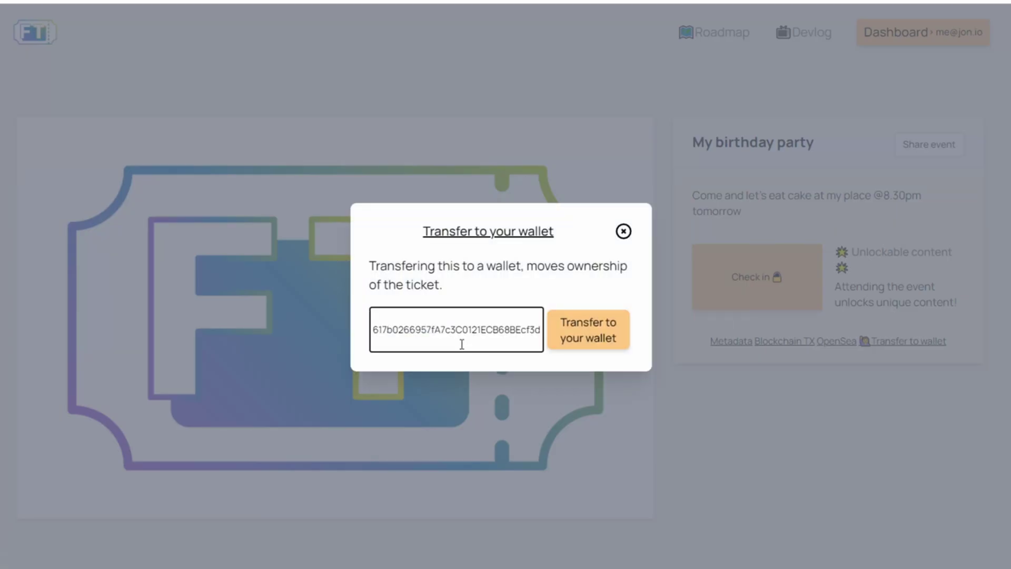
pyautogui.click(570, 332)
pyautogui.click(607, 332)
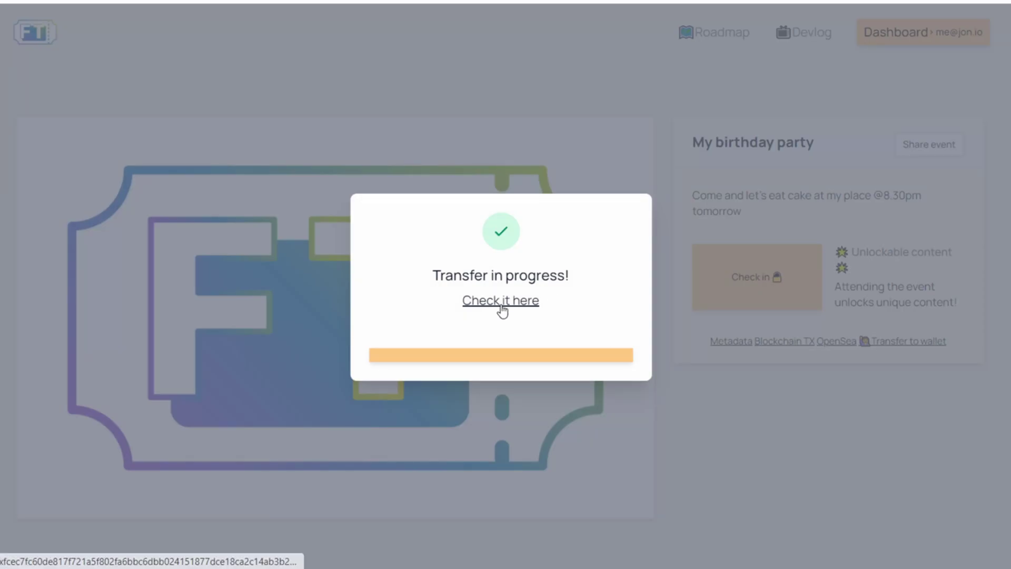
# View the pending transfer transaction on Polygonscan, then close that tab
pyautogui.click(525, 295)
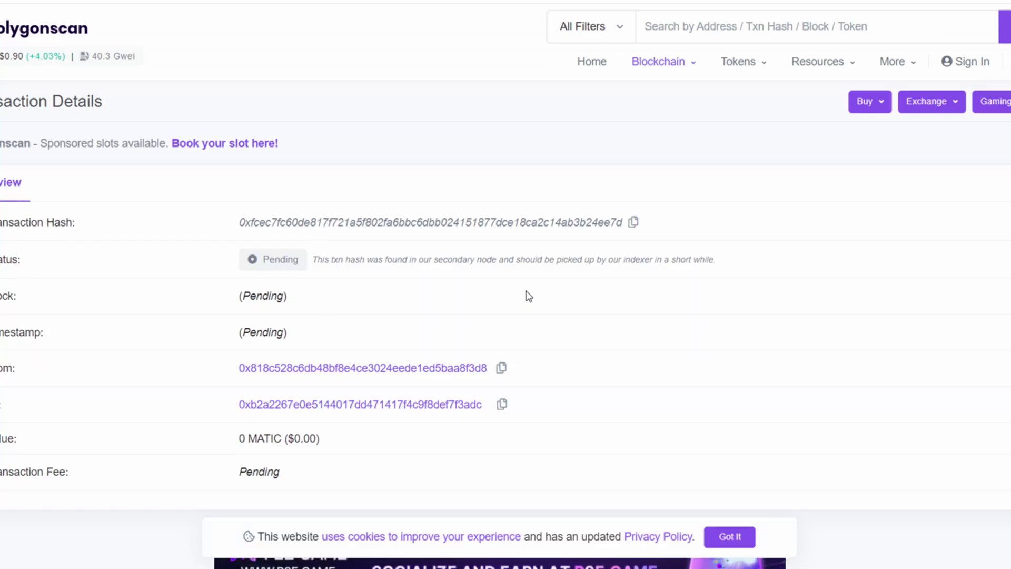
pyautogui.hotkey('ctrl', 'w')
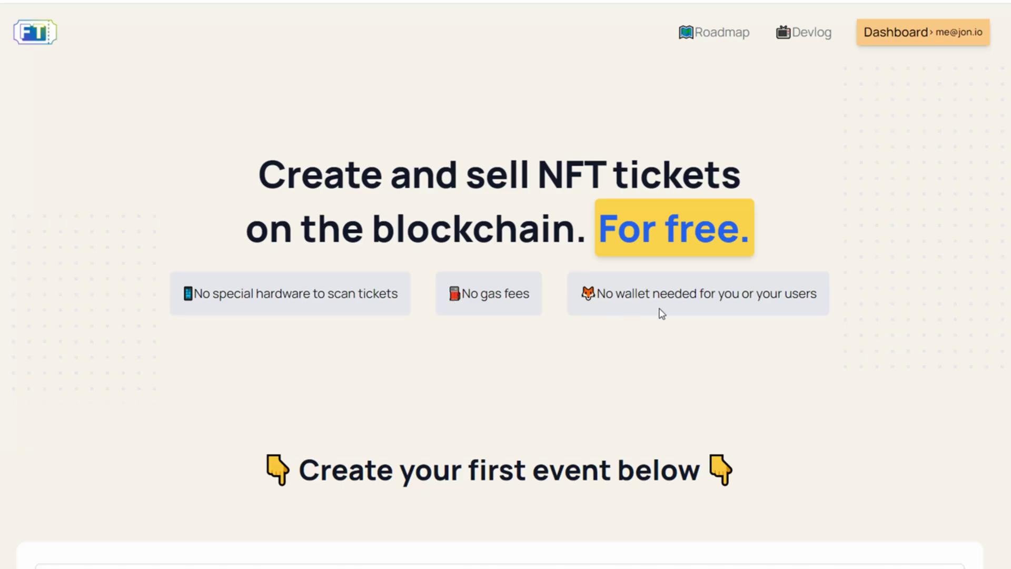
# From the Dashboard, open the My birthday party ticket and follow its OpenSea link
pyautogui.click(912, 27)
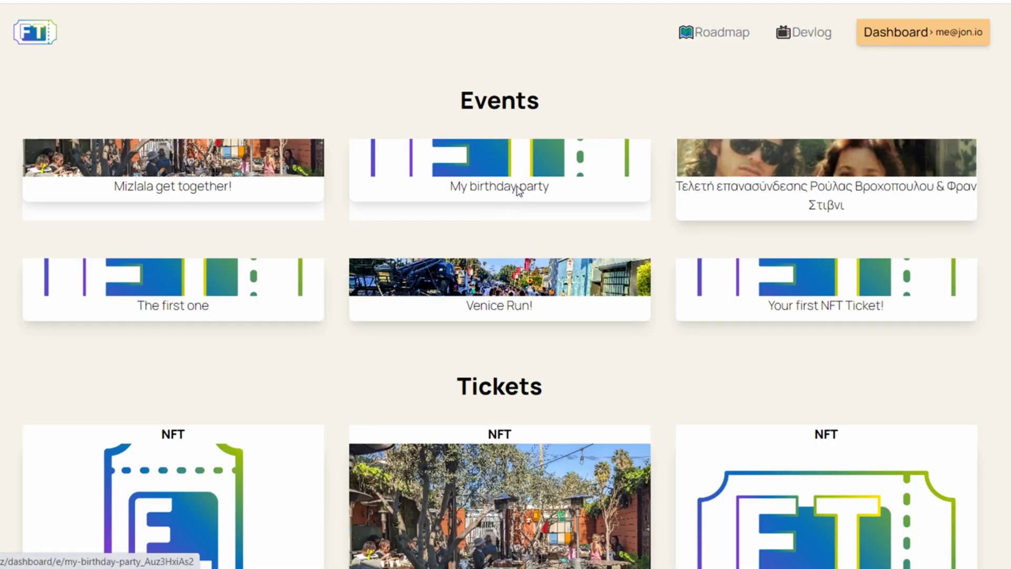
pyautogui.click(518, 191)
pyautogui.scroll(-5, 832, 307)
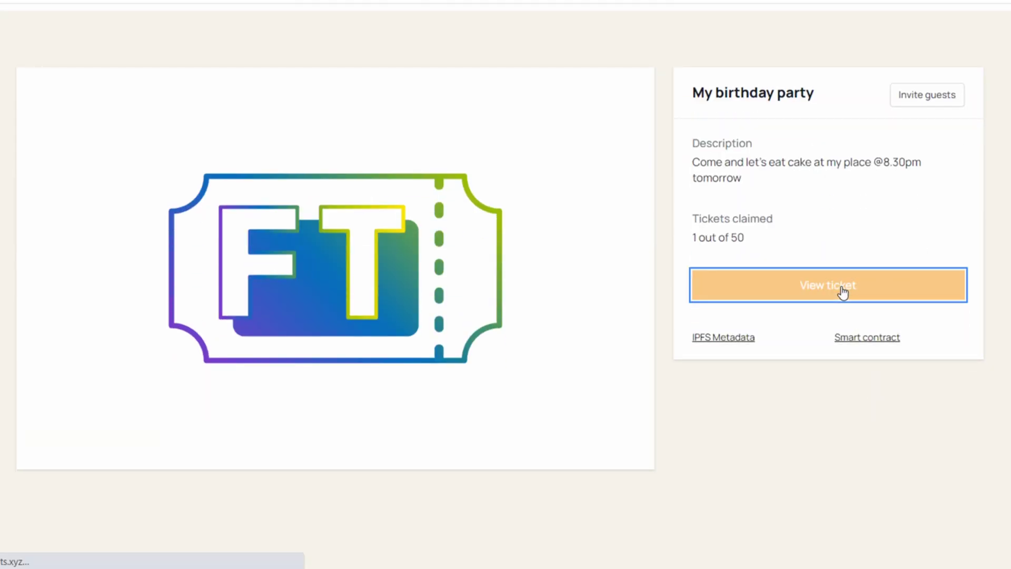
pyautogui.click(843, 292)
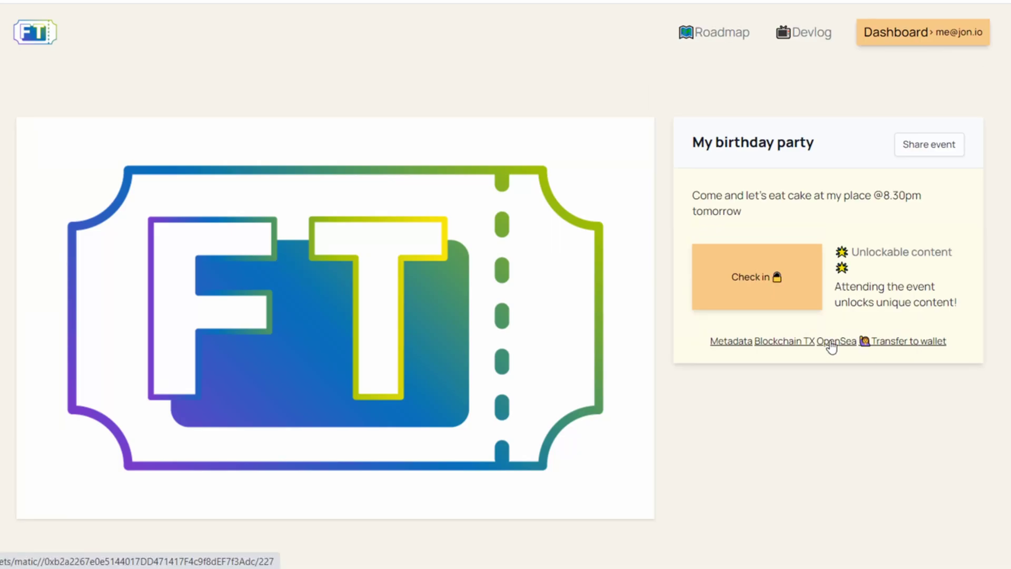
pyautogui.click(831, 343)
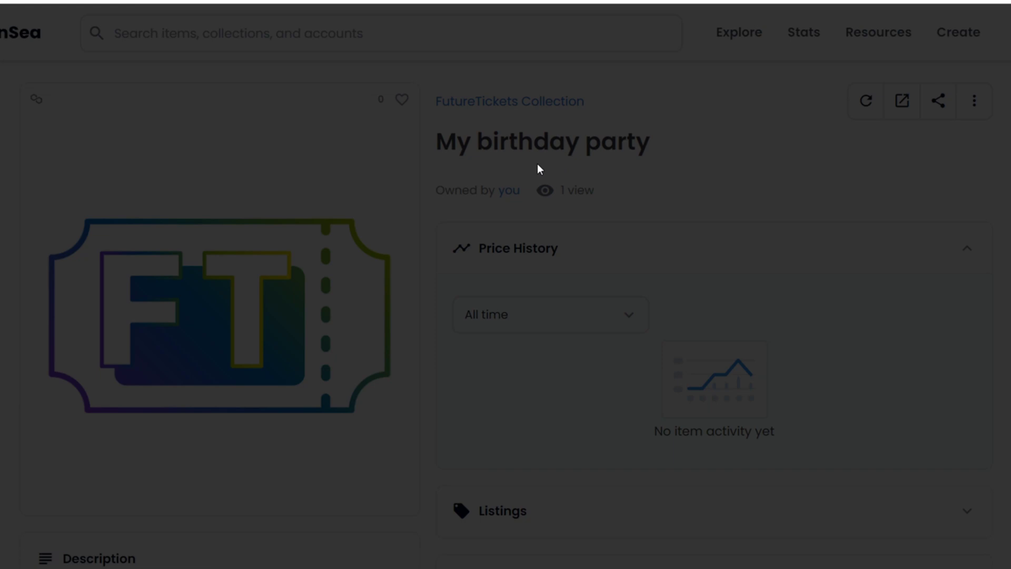
# Dismiss the OpenSea welcome prompt and check the ticket's Owned by line shows the destination wallet
pyautogui.click(412, 373)
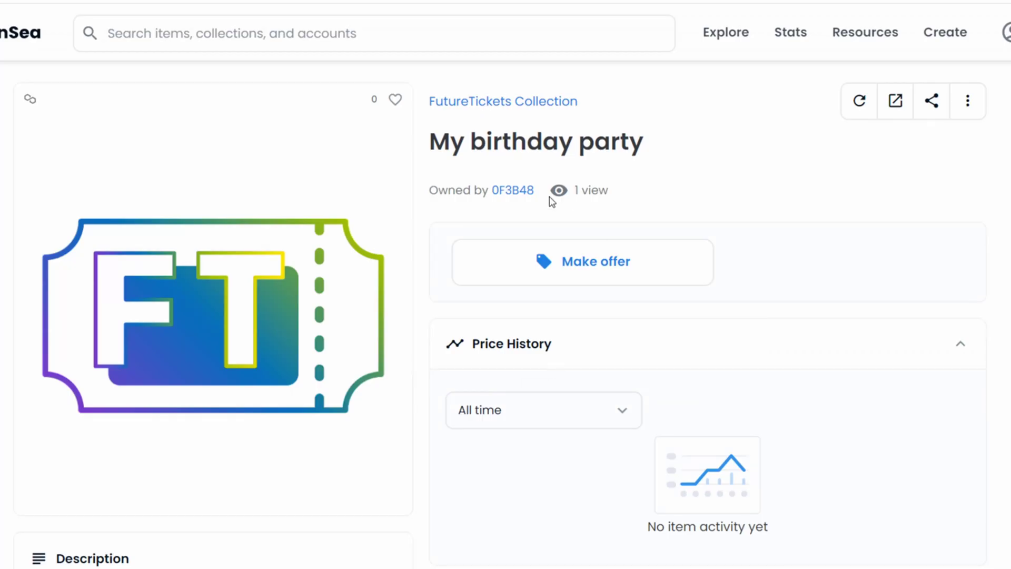
pyautogui.moveTo(544, 178); pyautogui.dragTo(379, 185)
pyautogui.moveTo(555, 190); pyautogui.dragTo(418, 207)
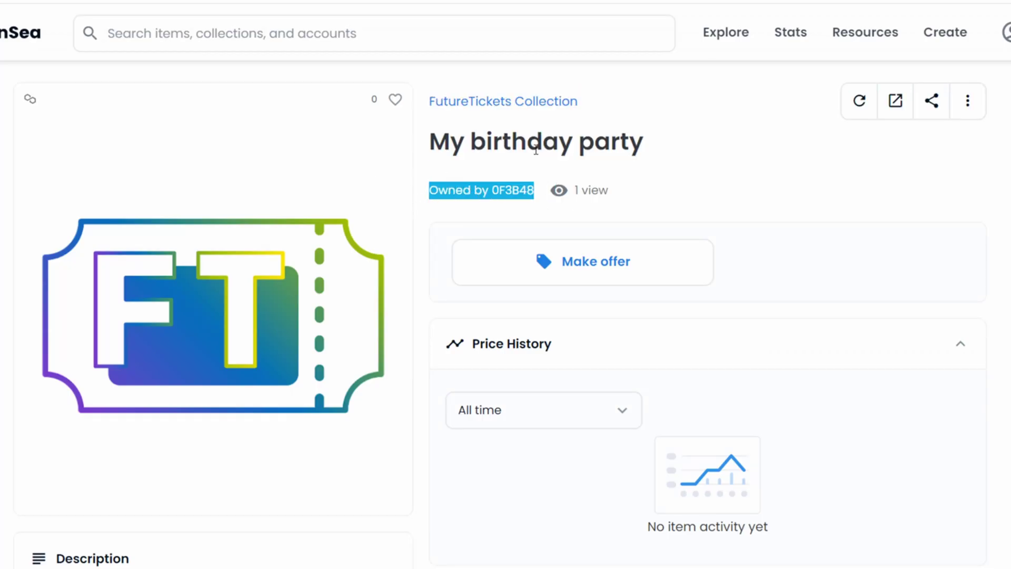
pyautogui.click(638, 165)
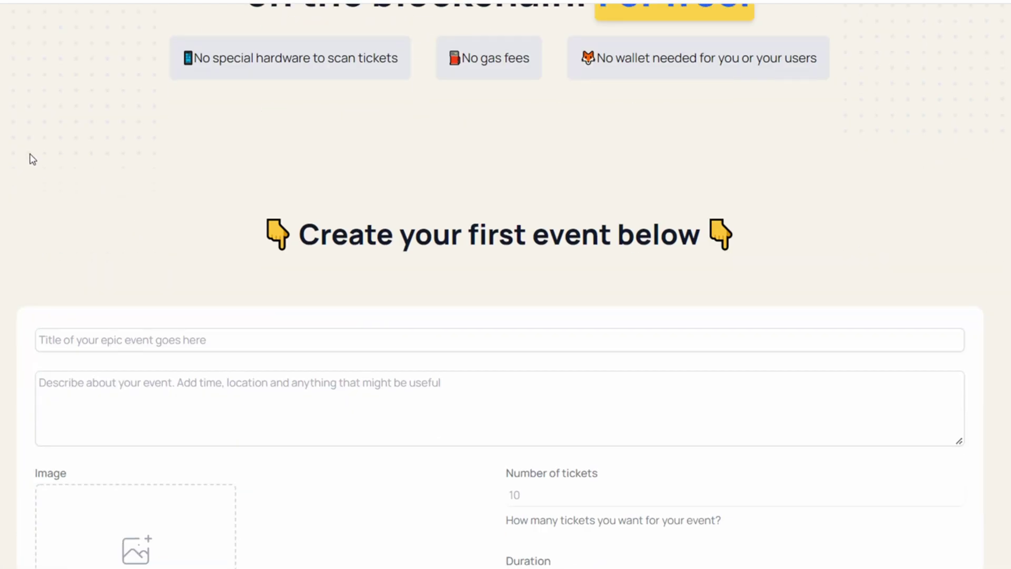
# Scroll through the home page form, then open the My birthday party event from the Dashboard
pyautogui.scroll(-6, 32, 157)
pyautogui.scroll(2, 214, 185)
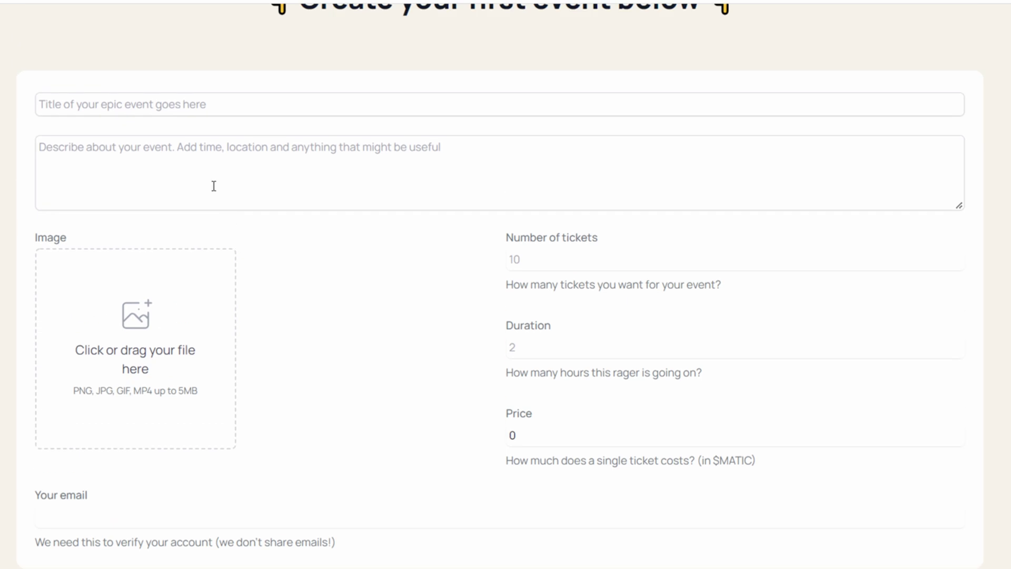
pyautogui.scroll(-2, 102, 456)
pyautogui.scroll(9, 118, 429)
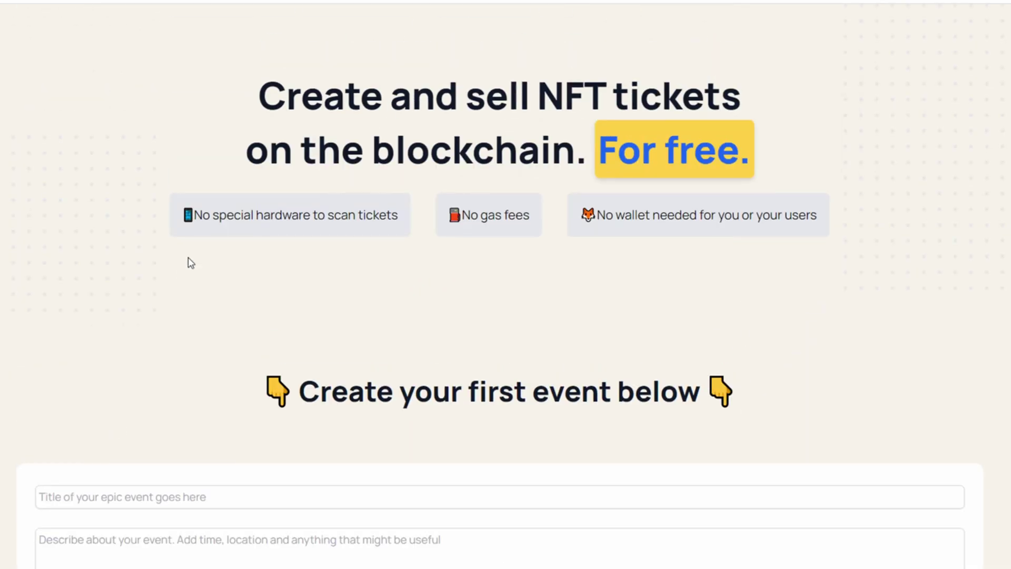
pyautogui.scroll(2, 833, 181)
pyautogui.click(905, 32)
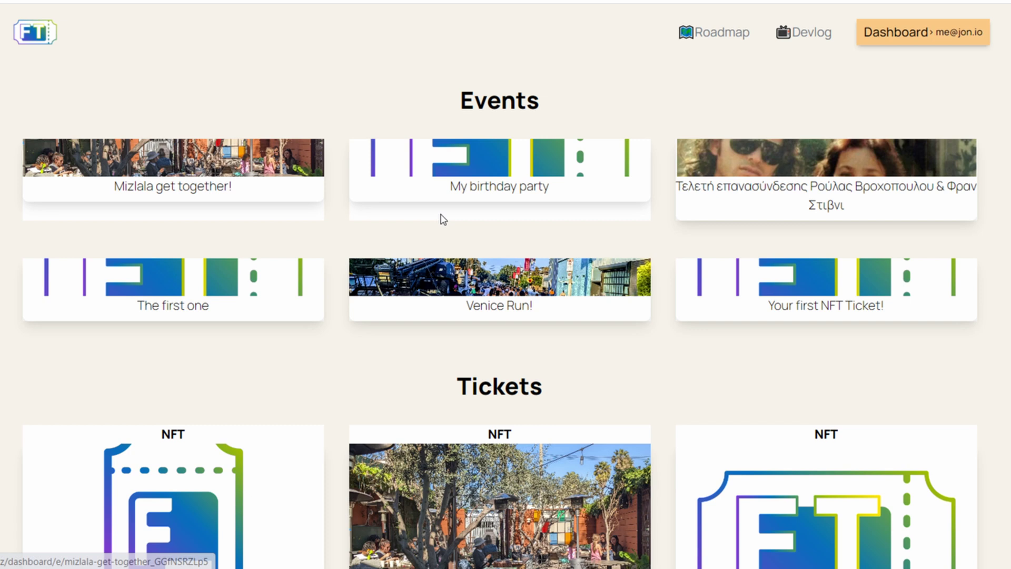
pyautogui.click(487, 205)
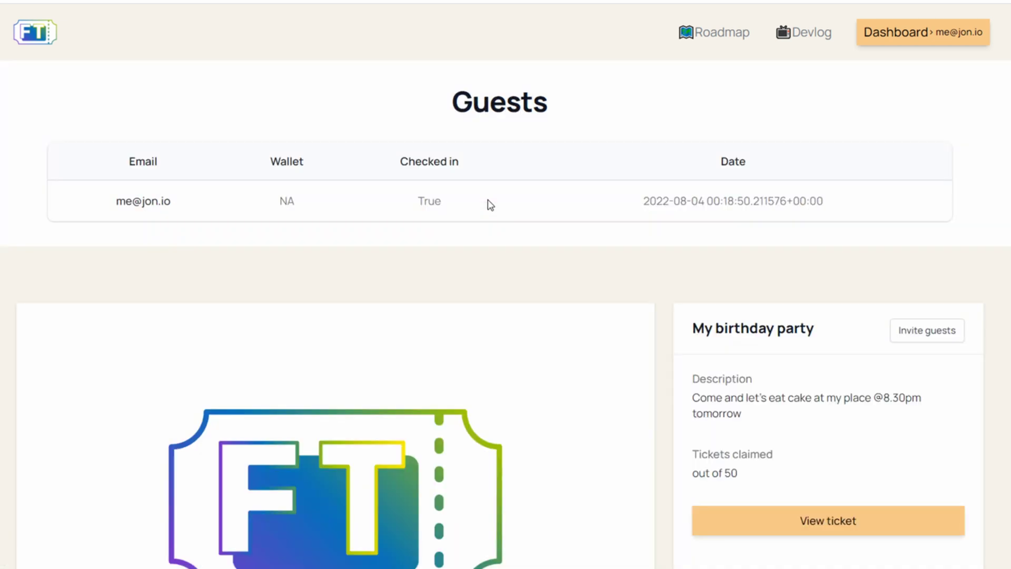
# Review the guest list, open and close the Invite guests sharing options, then open the ticket
pyautogui.moveTo(65, 194); pyautogui.dragTo(927, 210)
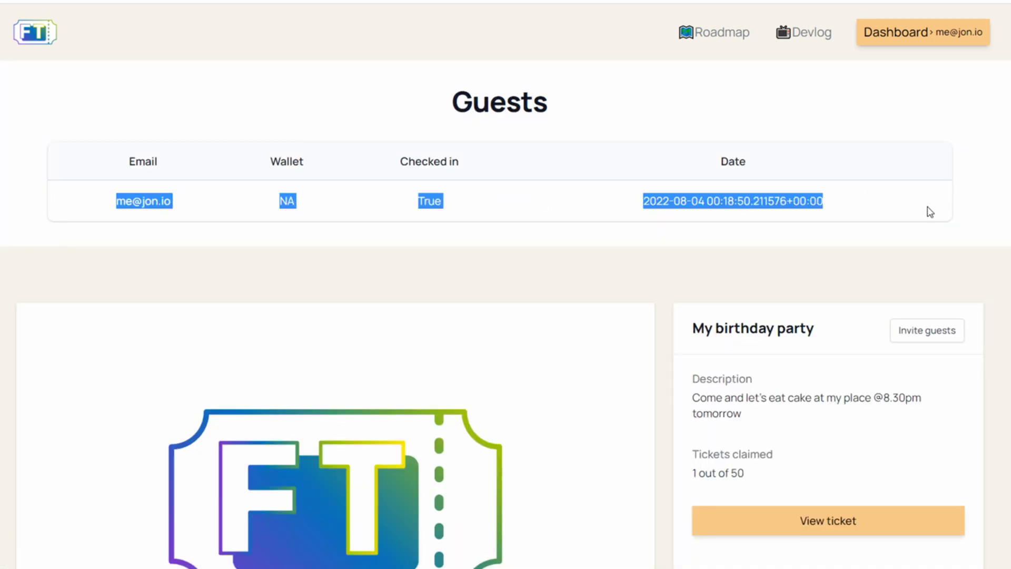
pyautogui.scroll(-3, 927, 211)
pyautogui.click(934, 179)
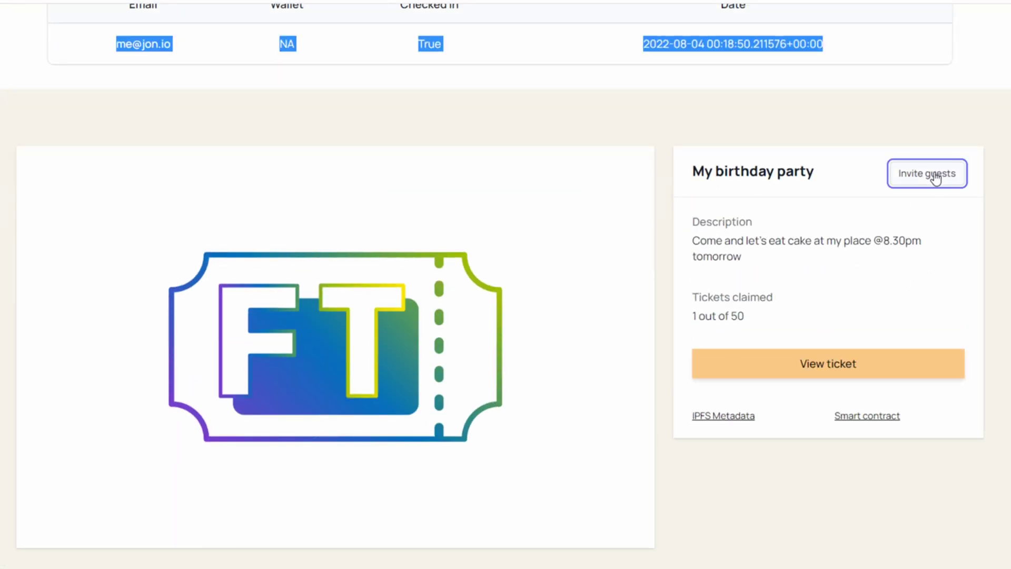
pyautogui.click(622, 247)
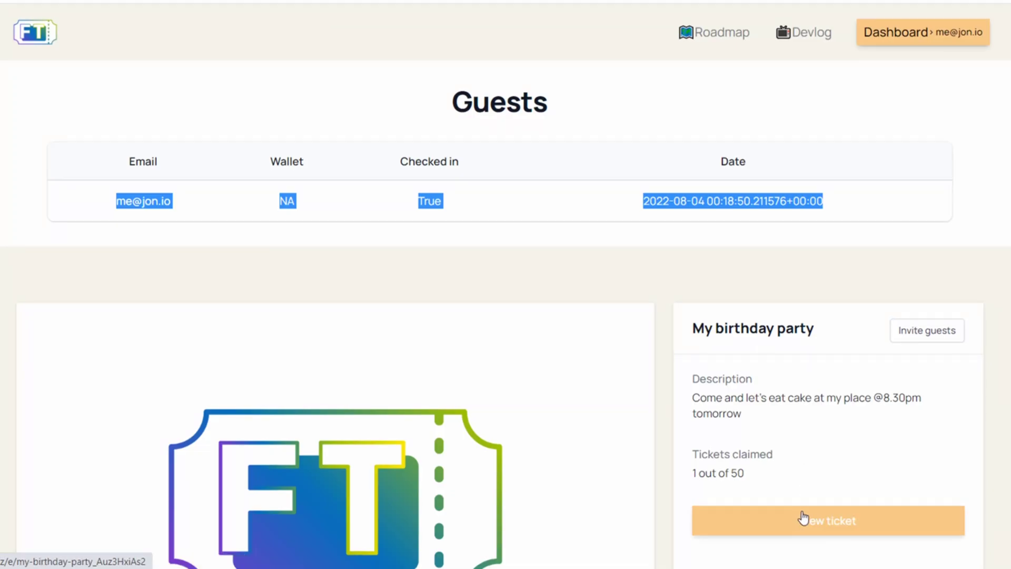
pyautogui.click(806, 518)
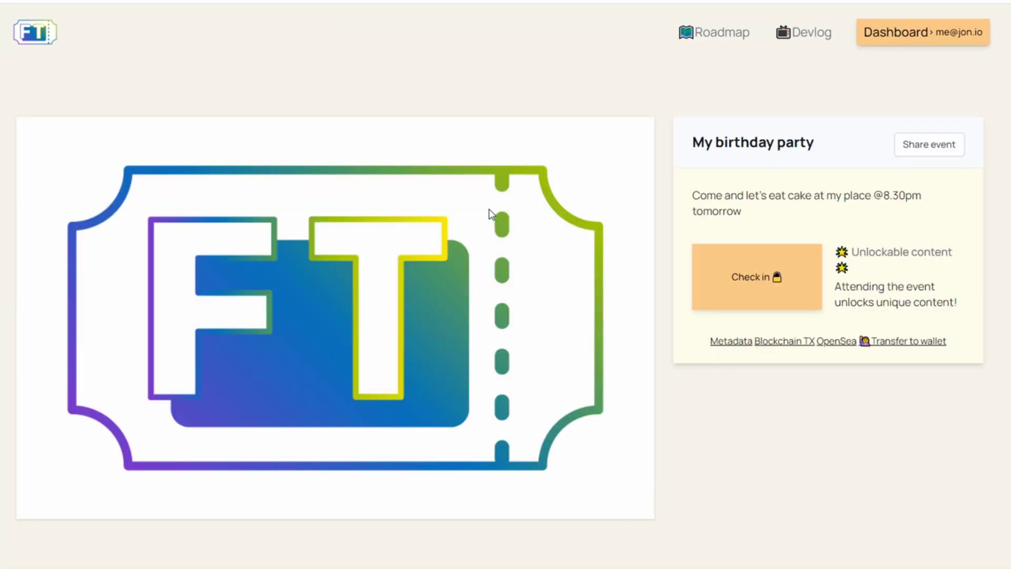